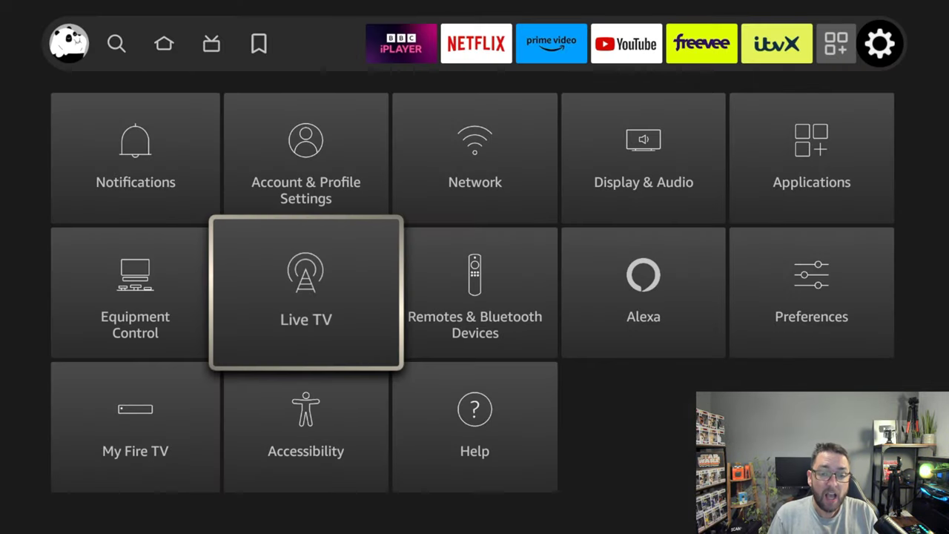
Open Manage Installed Applications under the Applications settings.
{"action": "key", "text": "Right"}
{"action": "key", "text": "Right"}
{"action": "key", "text": "Right"}
{"action": "key", "text": "Up"}
{"action": "key", "text": "Return"}
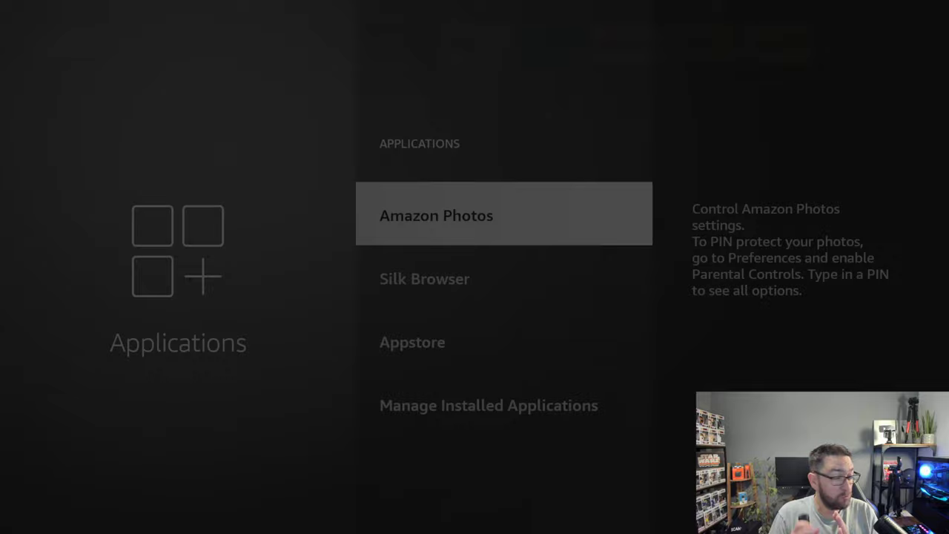
{"action": "key", "text": "Down"}
{"action": "key", "text": "Down"}
{"action": "key", "text": "Down"}
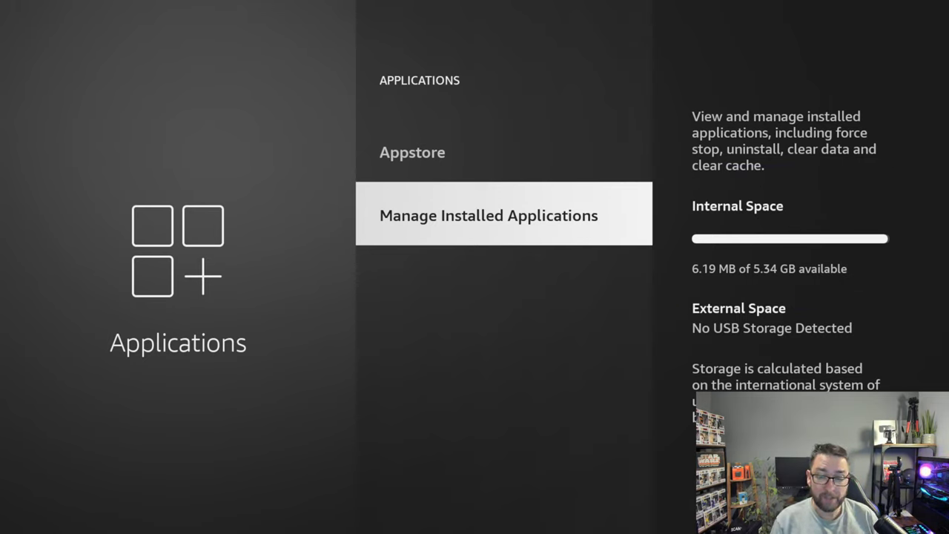
{"action": "key", "text": "Return"}
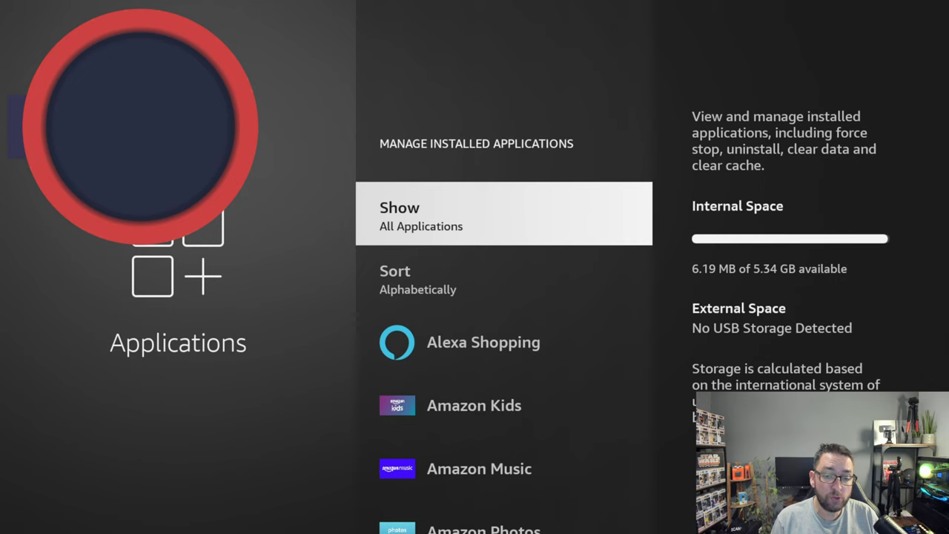
Browse the installed apps, from Downloader, Files and Kodi to NordVPN and Prime Video, then return to Applications.
{"action": "key", "text": "Down"}
{"action": "key", "text": "Down"}
{"action": "key", "text": "Down"}
{"action": "key", "text": "Down"}
{"action": "key", "text": "Down"}
{"action": "key", "text": "Down"}
{"action": "key", "text": "Down"}
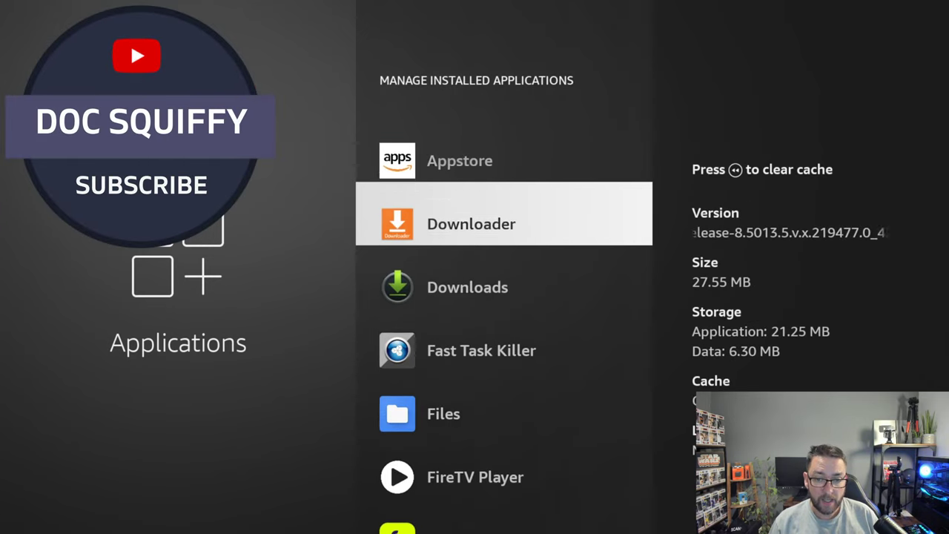
{"action": "key", "text": "Down"}
{"action": "key", "text": "Down"}
{"action": "key", "text": "Down"}
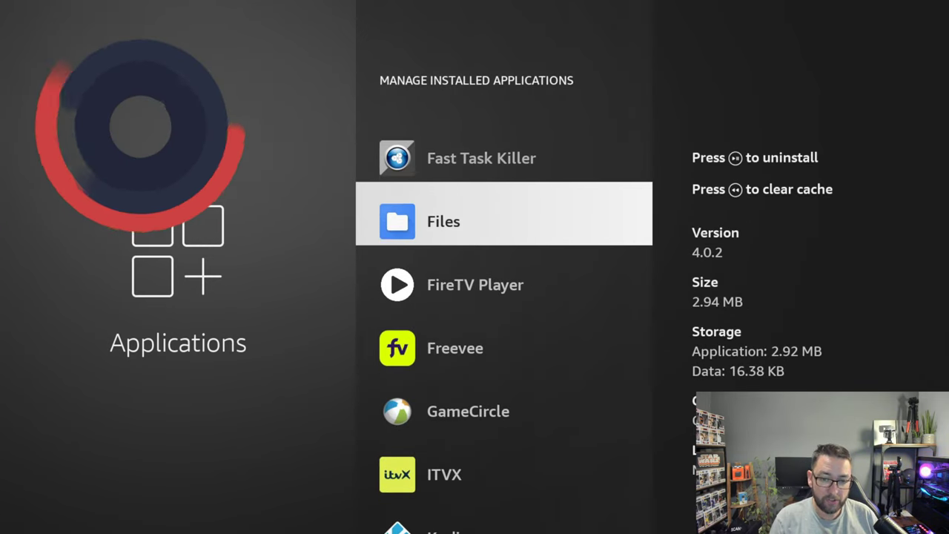
{"action": "key", "text": "Down"}
{"action": "key", "text": "Down"}
{"action": "key", "text": "Down"}
{"action": "key", "text": "Down"}
{"action": "key", "text": "Down"}
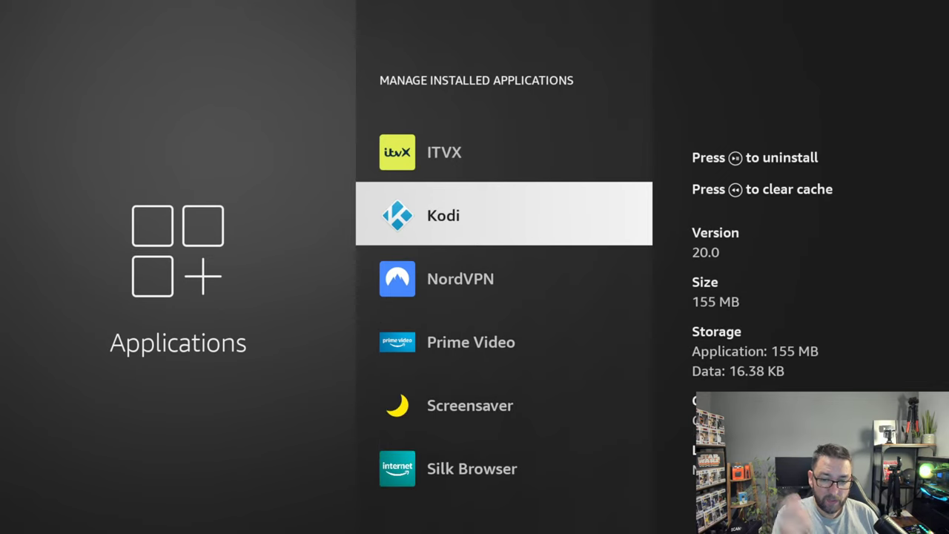
{"action": "key", "text": "Down"}
{"action": "key", "text": "Down"}
{"action": "key", "text": "Up"}
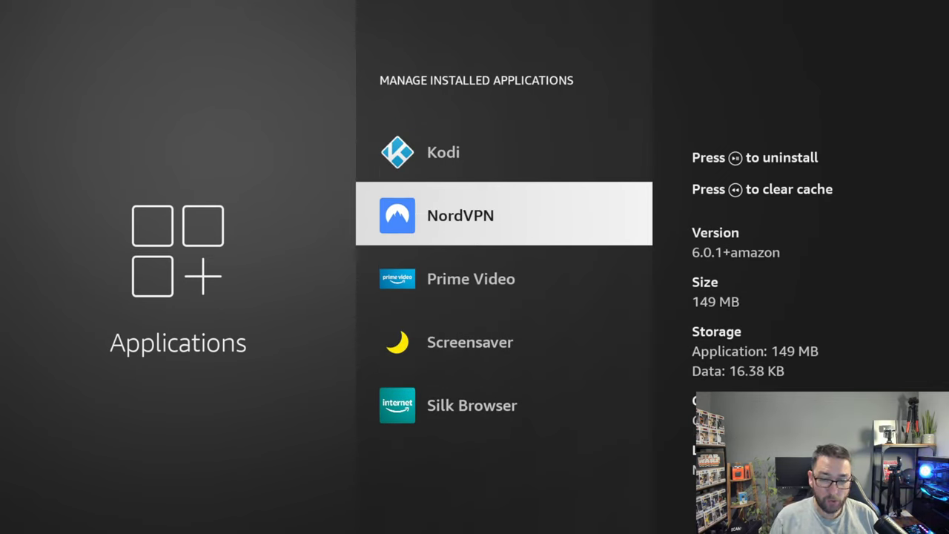
{"action": "key", "text": "Down"}
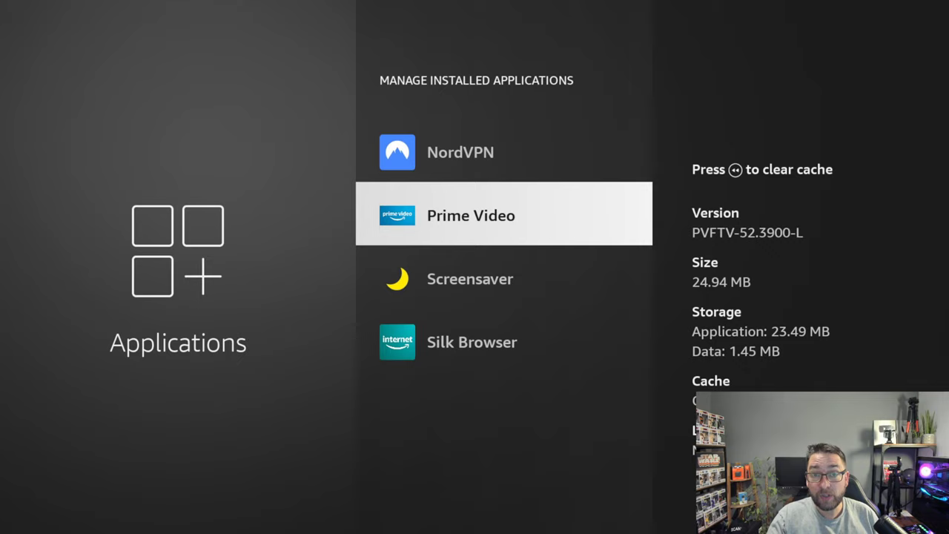
{"action": "key", "text": "Down"}
{"action": "key", "text": "Down"}
{"action": "key", "text": "Up"}
{"action": "key", "text": "Up"}
{"action": "key", "text": "Up"}
{"action": "key", "text": "Up"}
{"action": "key", "text": "Up"}
{"action": "key", "text": "Up"}
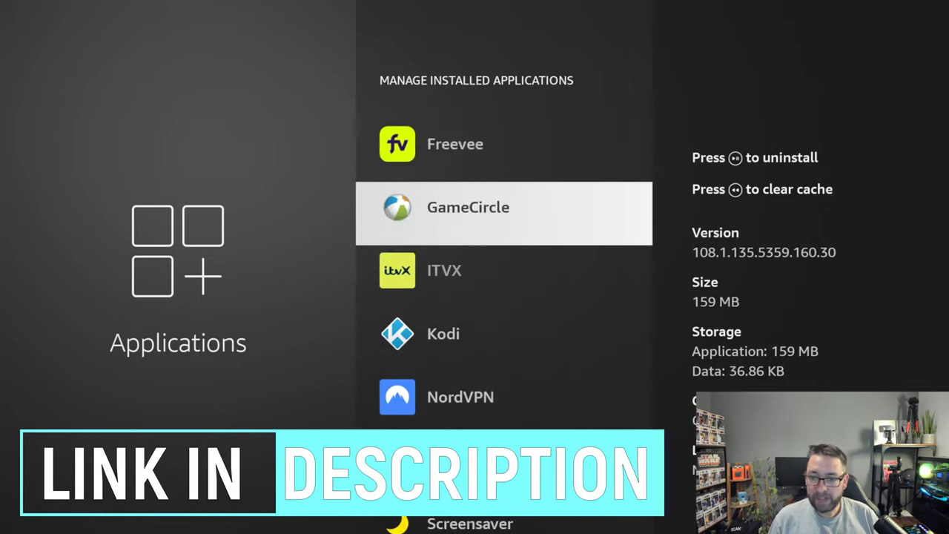
{"action": "key", "text": "Up"}
{"action": "key", "text": "Up"}
{"action": "key", "text": "Up"}
{"action": "key", "text": "Up"}
{"action": "key", "text": "Up"}
{"action": "key", "text": "Up"}
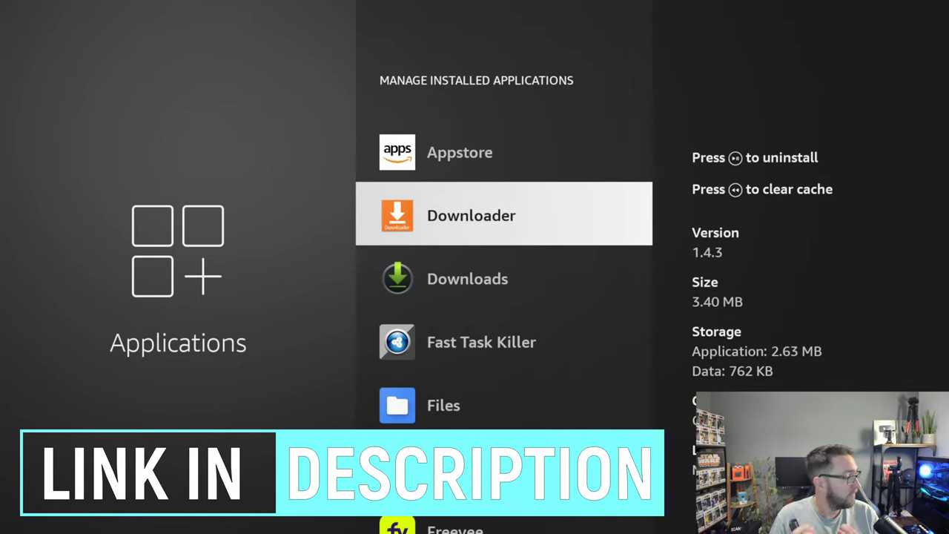
{"action": "key", "text": "Up"}
{"action": "key", "text": "Up"}
{"action": "key", "text": "Up"}
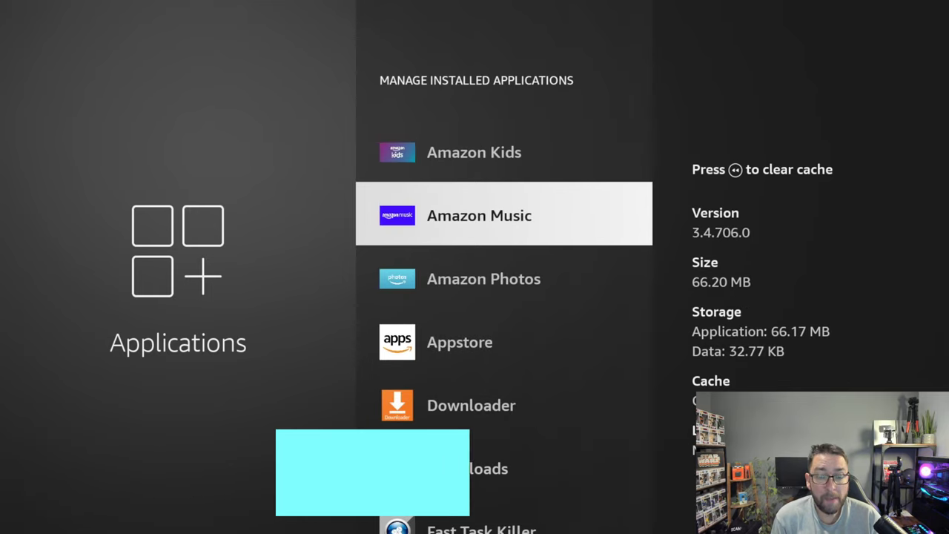
{"action": "key", "text": "Escape"}
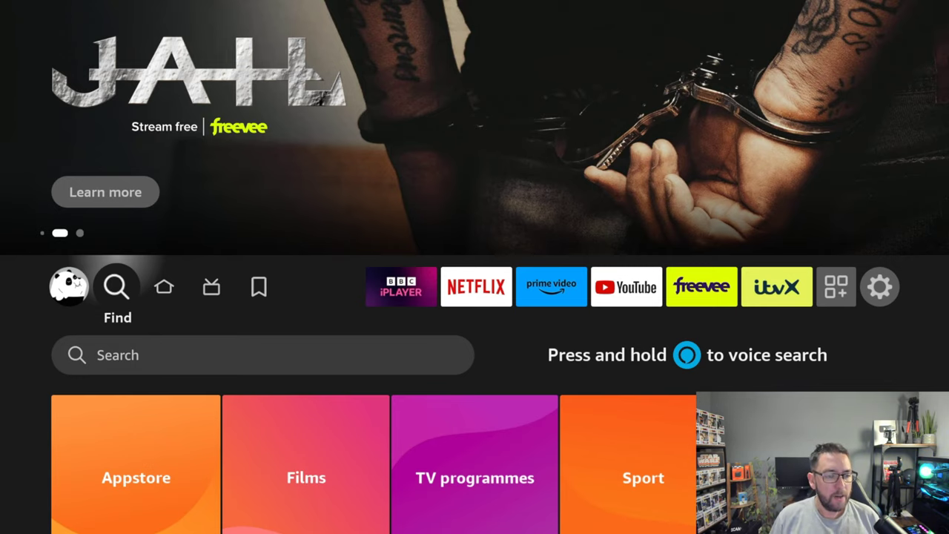
Enter 'Do' in the search bar and choose the Downloader suggestion.
{"action": "key", "text": "Down"}
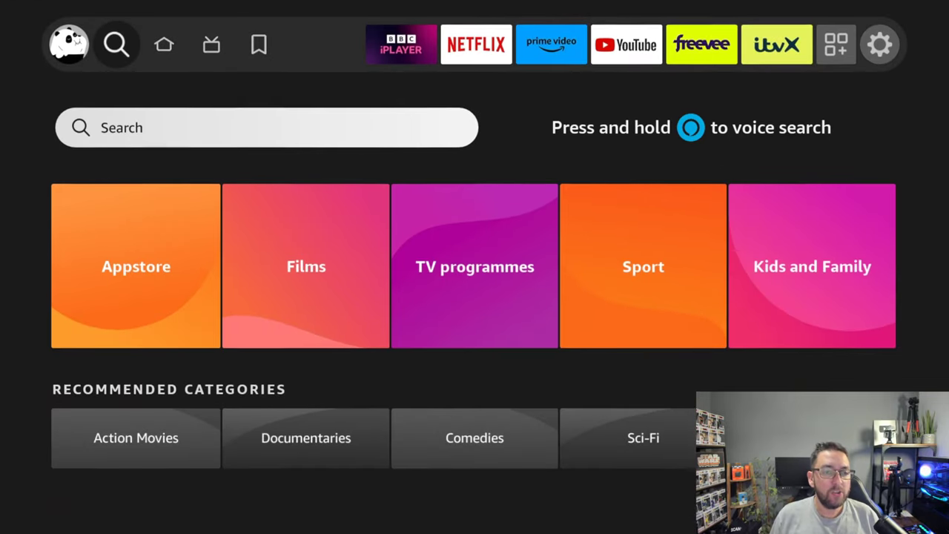
{"action": "key", "text": "Return"}
{"action": "key", "text": "Right"}
{"action": "key", "text": "Right"}
{"action": "key", "text": "Right"}
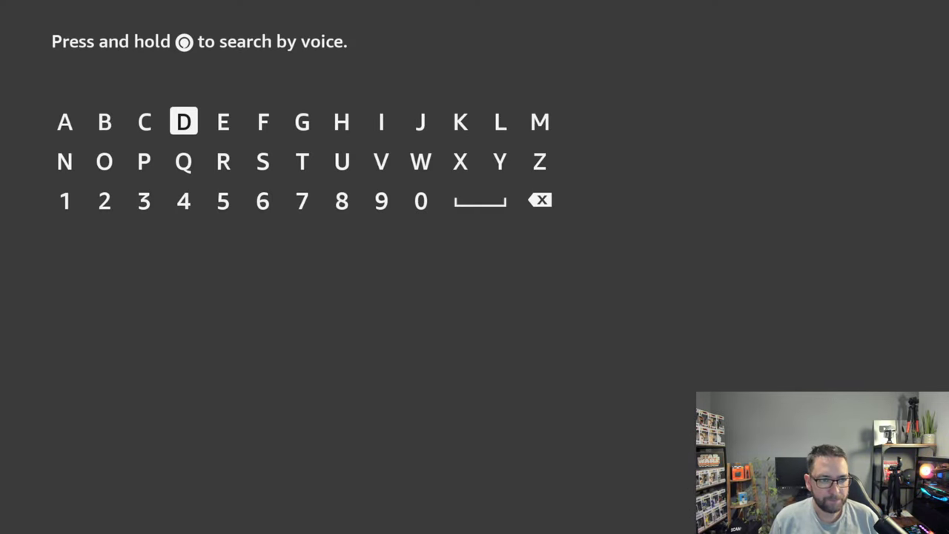
{"action": "key", "text": "Return"}
{"action": "key", "text": "Down"}
{"action": "key", "text": "Left"}
{"action": "key", "text": "Left"}
{"action": "key", "text": "Return"}
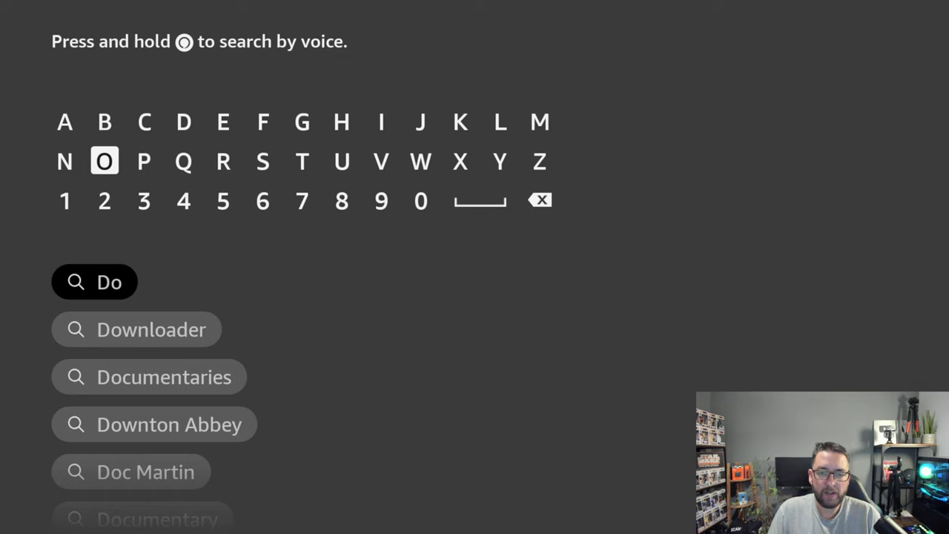
{"action": "key", "text": "Down"}
{"action": "key", "text": "Down"}
{"action": "key", "text": "Down"}
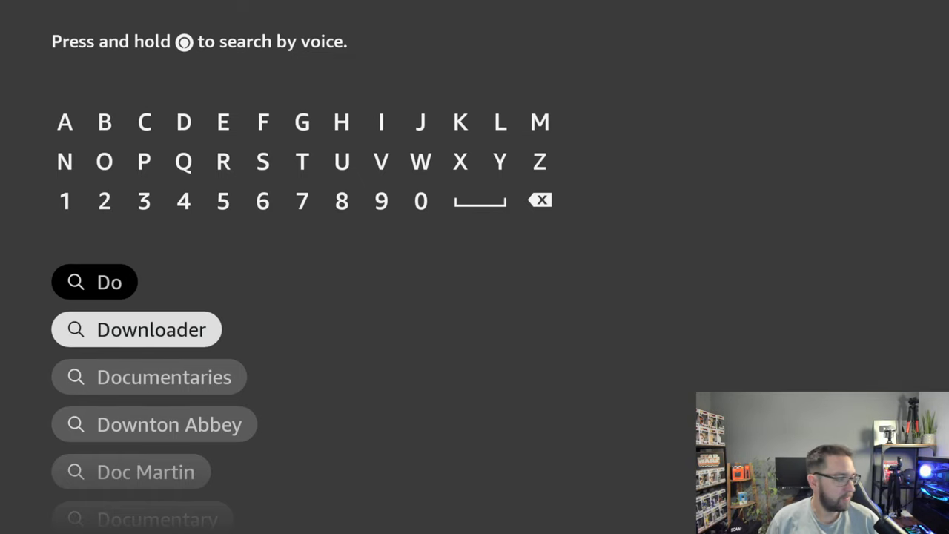
{"action": "key", "text": "Return"}
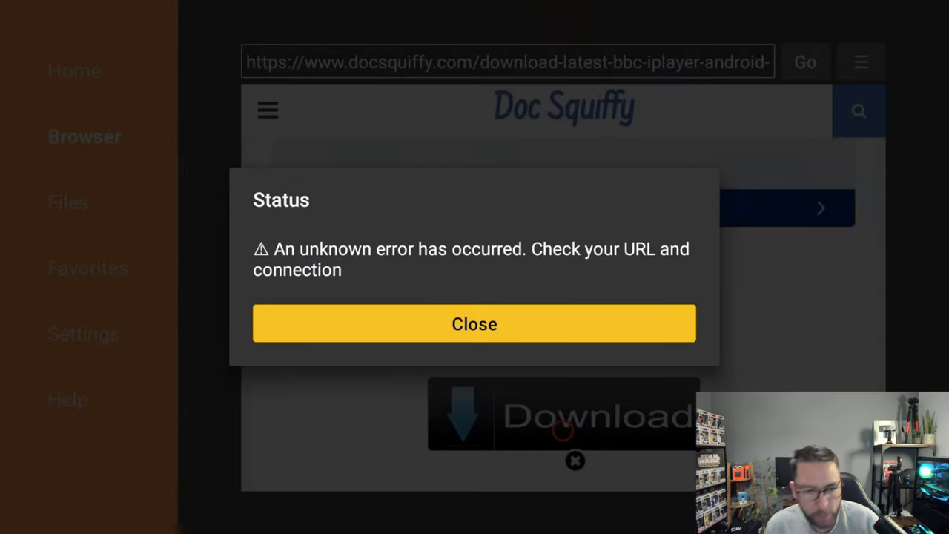
Dismiss the error, retry the BBC iPlayer download, close the new error and go to Downloader's Home page.
{"action": "key", "text": "Return"}
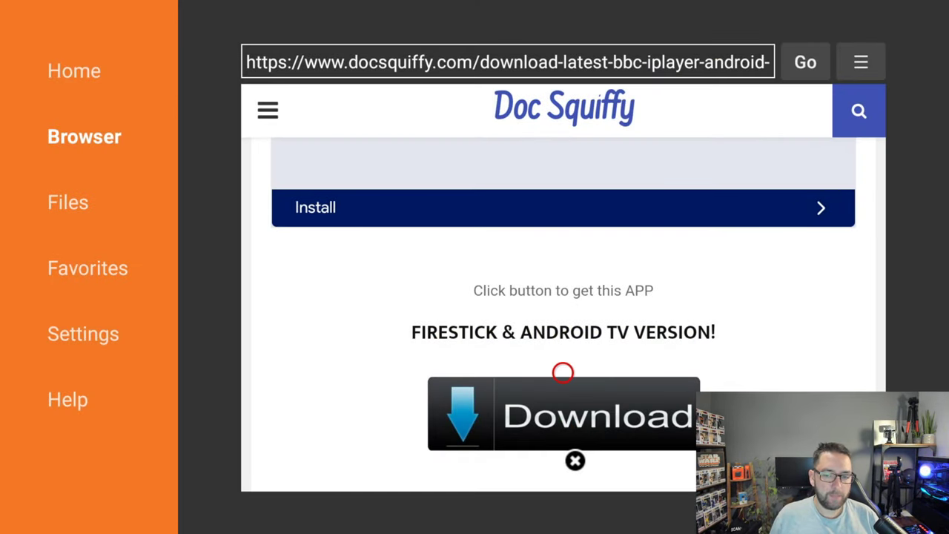
{"action": "left_click", "coordinate": [562, 387]}
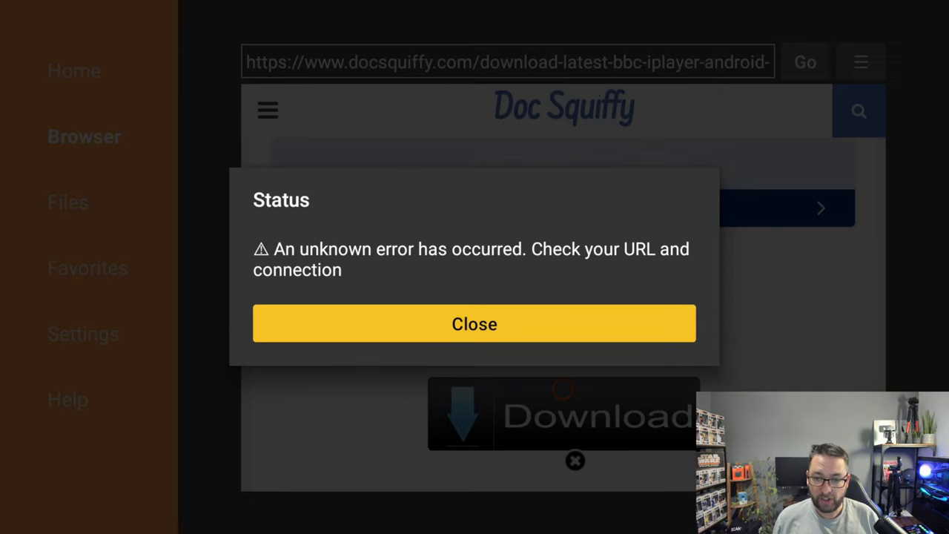
{"action": "key", "text": "Return"}
{"action": "key", "text": "Left"}
{"action": "key", "text": "Left"}
{"action": "key", "text": "Left"}
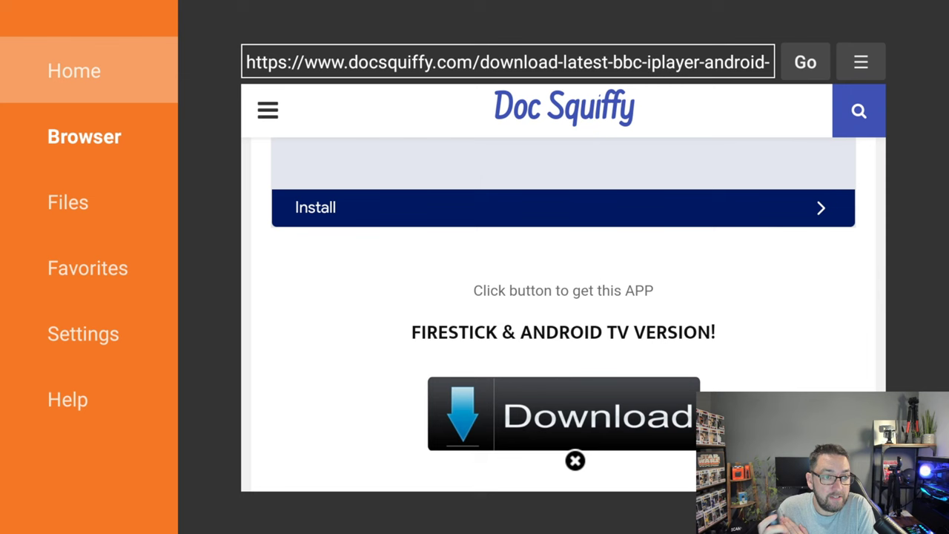
{"action": "key", "text": "Return"}
{"action": "key", "text": "Down"}
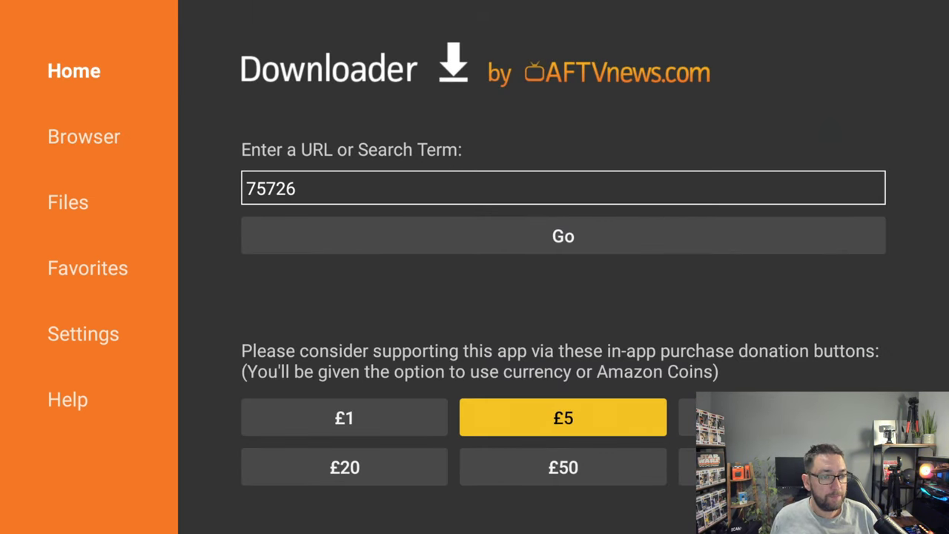
{"action": "key", "text": "Left"}
{"action": "key", "text": "Up"}
{"action": "key", "text": "Up"}
{"action": "key", "text": "Up"}
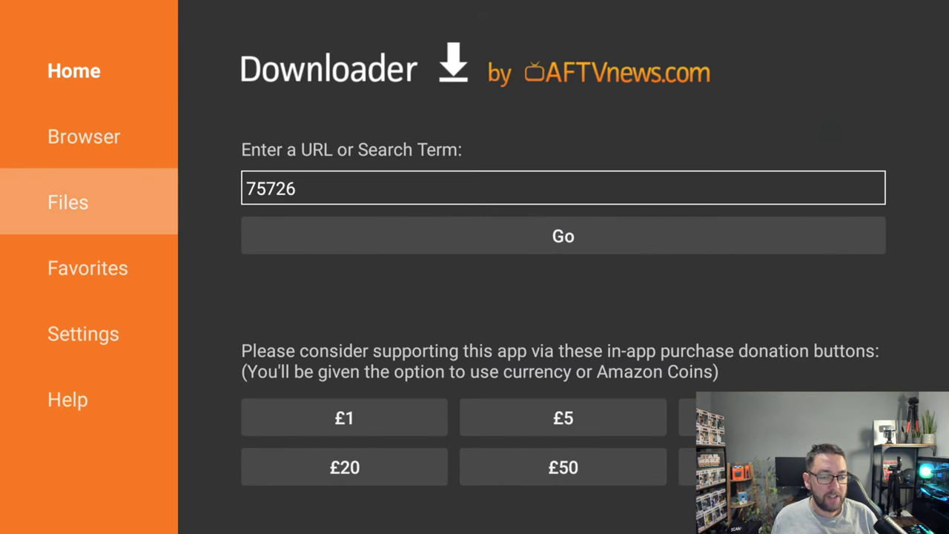
{"action": "key", "text": "Return"}
{"action": "key", "text": "Right"}
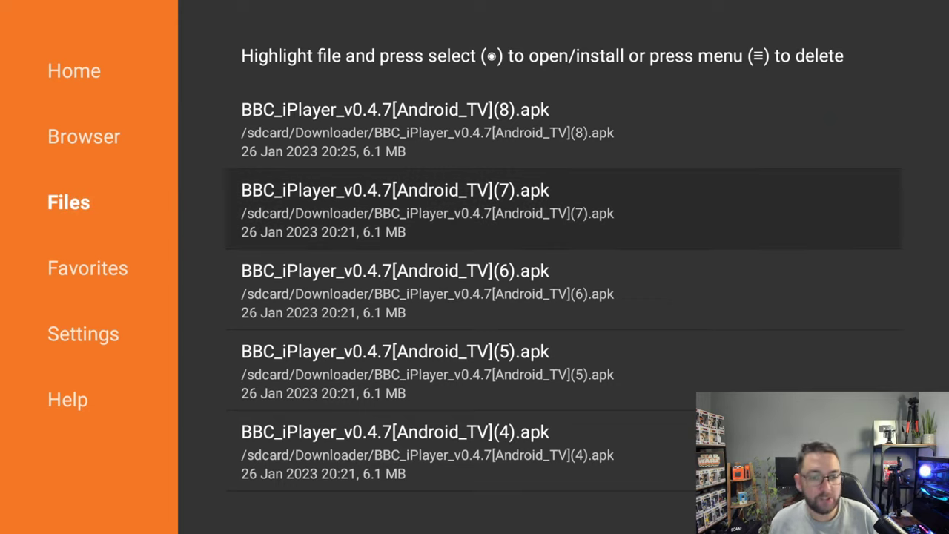
{"action": "key", "text": "Down"}
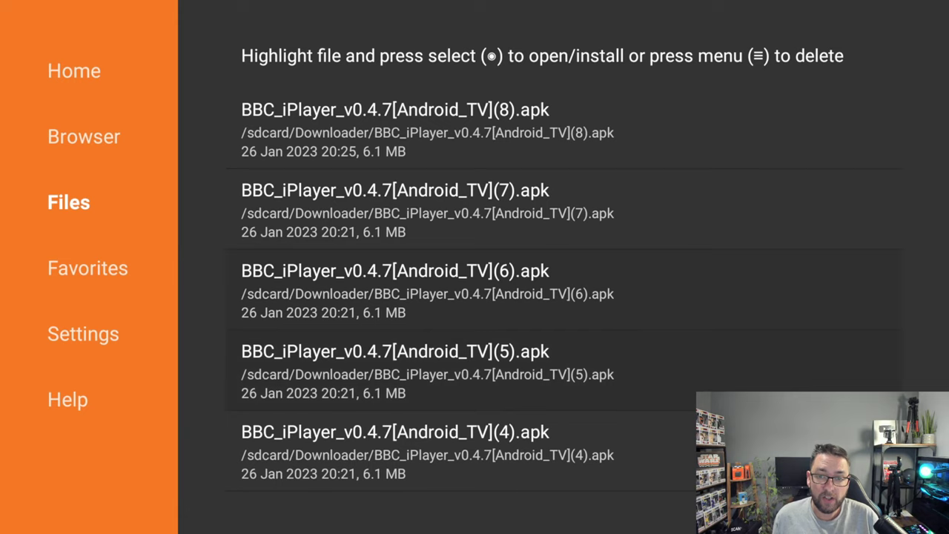
{"action": "key", "text": "Up"}
{"action": "key", "text": "Up"}
{"action": "key", "text": "Up"}
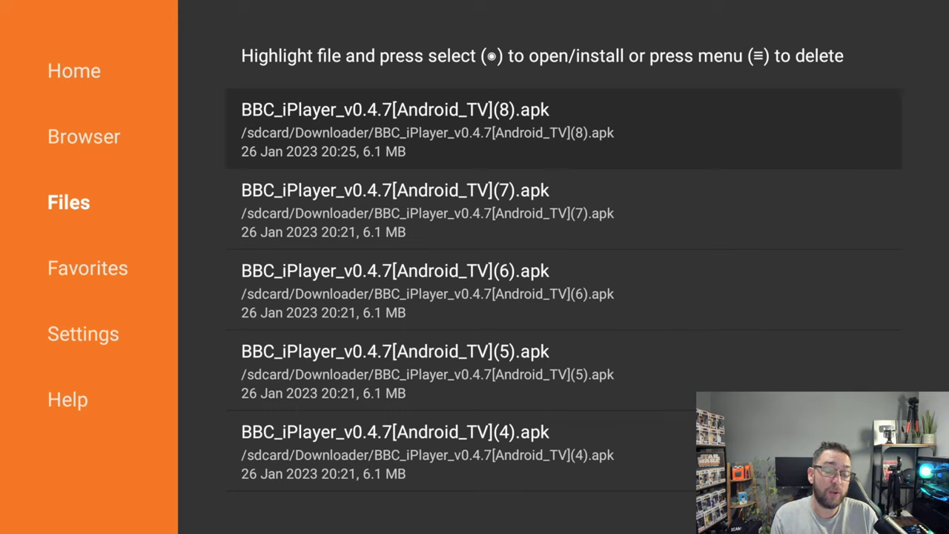
{"action": "key", "text": "Down"}
{"action": "key", "text": "Down"}
{"action": "key", "text": "Down"}
{"action": "key", "text": "Down"}
{"action": "key", "text": "Down"}
{"action": "key", "text": "Down"}
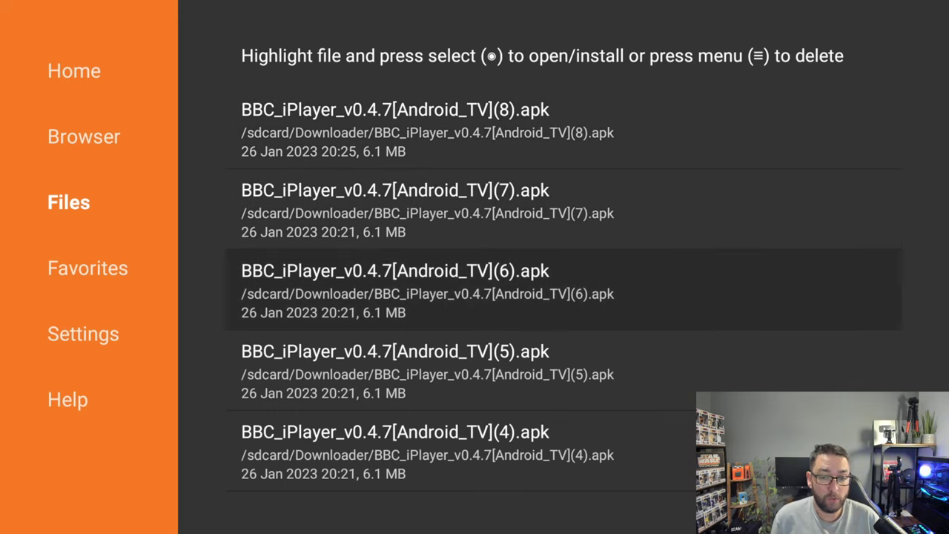
{"action": "key", "text": "Down"}
{"action": "key", "text": "Down"}
{"action": "key", "text": "Down"}
{"action": "key", "text": "Down"}
{"action": "key", "text": "Down"}
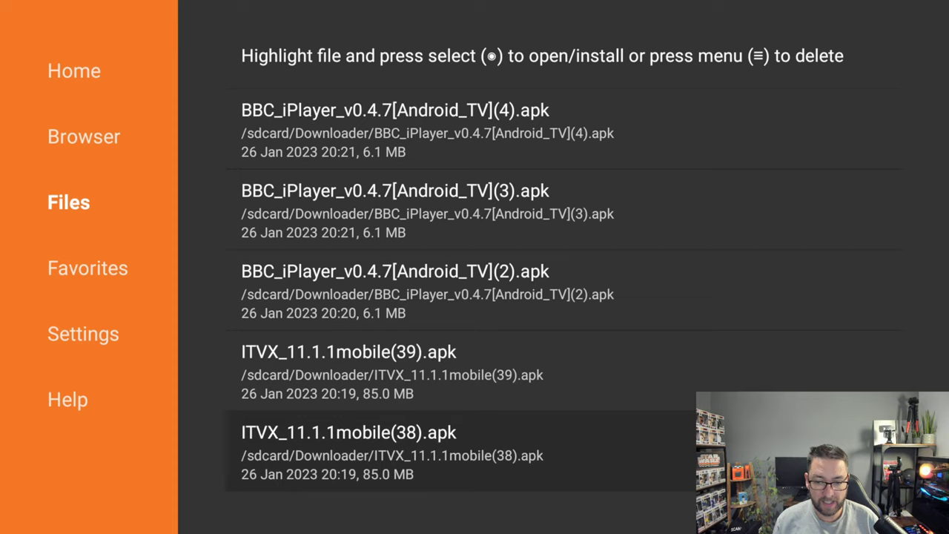
{"action": "key", "text": "Up"}
{"action": "key", "text": "Up"}
{"action": "key", "text": "Up"}
{"action": "key", "text": "Up"}
{"action": "key", "text": "Up"}
{"action": "key", "text": "Up"}
{"action": "key", "text": "Up"}
{"action": "key", "text": "Up"}
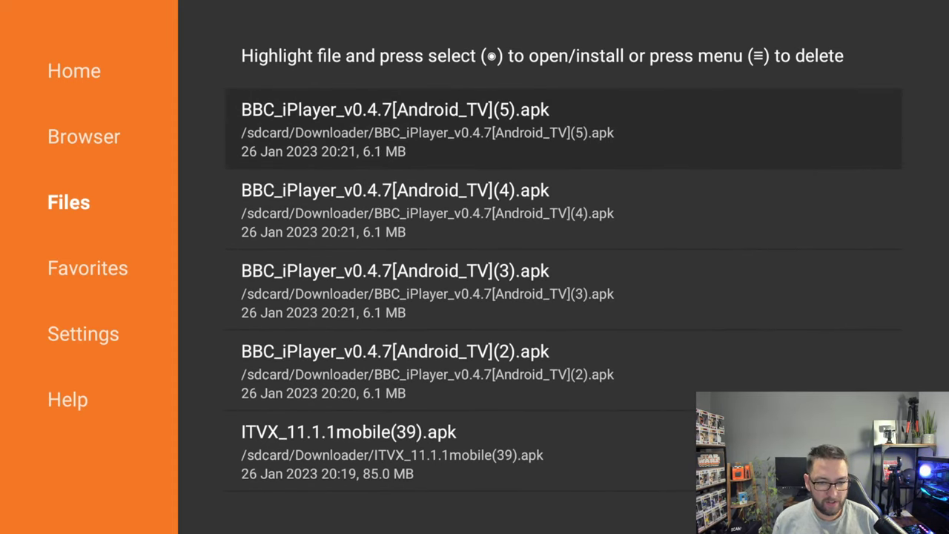
{"action": "key", "text": "Up"}
{"action": "key", "text": "Up"}
{"action": "key", "text": "Down"}
{"action": "key", "text": "Down"}
{"action": "key", "text": "Down"}
{"action": "key", "text": "Down"}
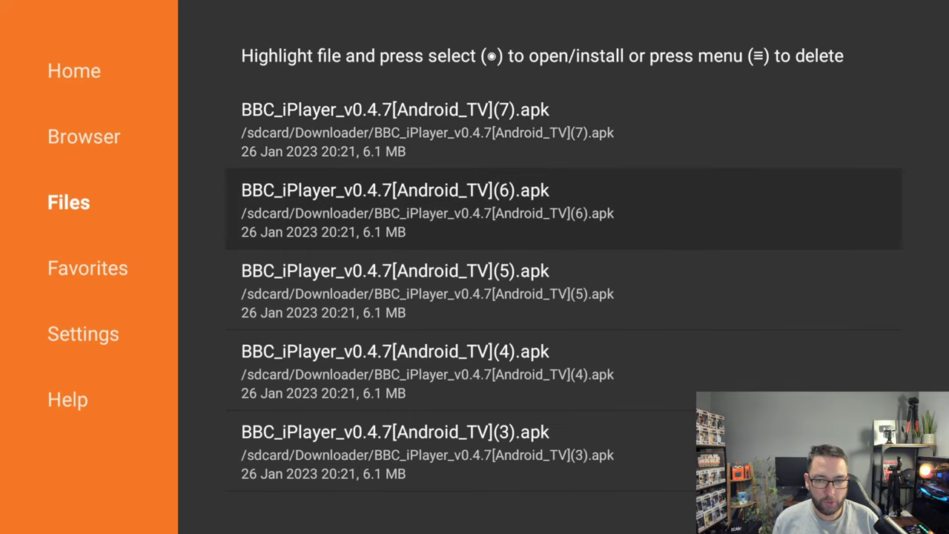
{"action": "key", "text": "Down"}
{"action": "key", "text": "Down"}
{"action": "key", "text": "Down"}
{"action": "key", "text": "Down"}
{"action": "key", "text": "Down"}
{"action": "key", "text": "Down"}
{"action": "key", "text": "Down"}
{"action": "key", "text": "Down"}
{"action": "key", "text": "Down"}
{"action": "key", "text": "Down"}
{"action": "key", "text": "Down"}
{"action": "key", "text": "Down"}
{"action": "key", "text": "Down"}
{"action": "key", "text": "Down"}
{"action": "key", "text": "Down"}
{"action": "key", "text": "Down"}
{"action": "key", "text": "Down"}
{"action": "key", "text": "Down"}
{"action": "key", "text": "Down"}
{"action": "key", "text": "Down"}
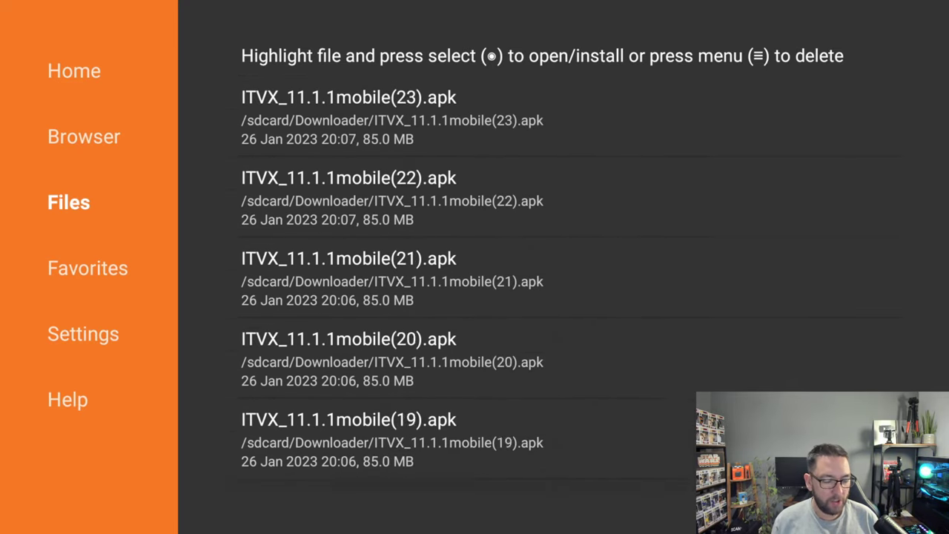
{"action": "key", "text": "Down"}
{"action": "key", "text": "Down"}
{"action": "key", "text": "Down"}
{"action": "key", "text": "Down"}
{"action": "key", "text": "Down"}
{"action": "key", "text": "Down"}
{"action": "key", "text": "Down"}
{"action": "key", "text": "Down"}
{"action": "key", "text": "Down"}
{"action": "key", "text": "Down"}
{"action": "key", "text": "Down"}
{"action": "key", "text": "Down"}
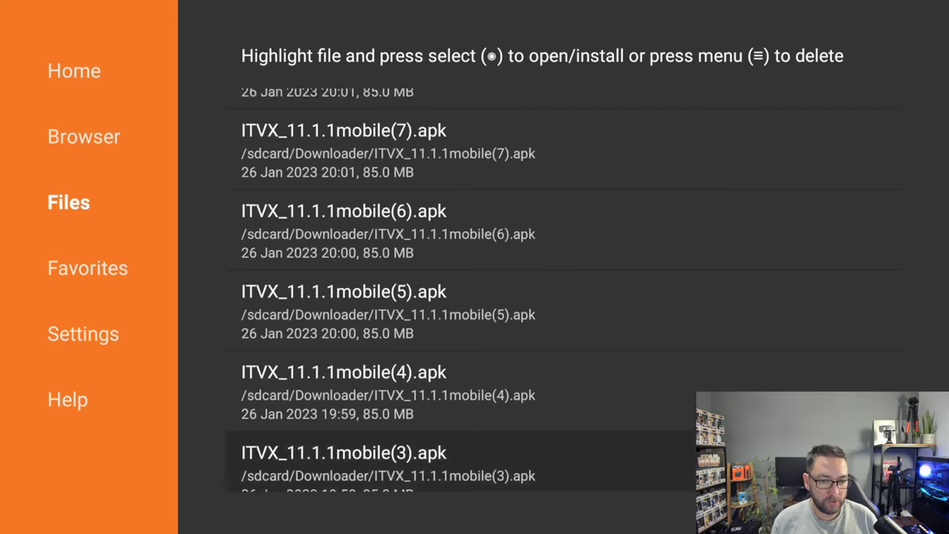
{"action": "key", "text": "Down"}
{"action": "key", "text": "Down"}
{"action": "key", "text": "Down"}
{"action": "key", "text": "Down"}
{"action": "key", "text": "Down"}
{"action": "key", "text": "Down"}
{"action": "key", "text": "Down"}
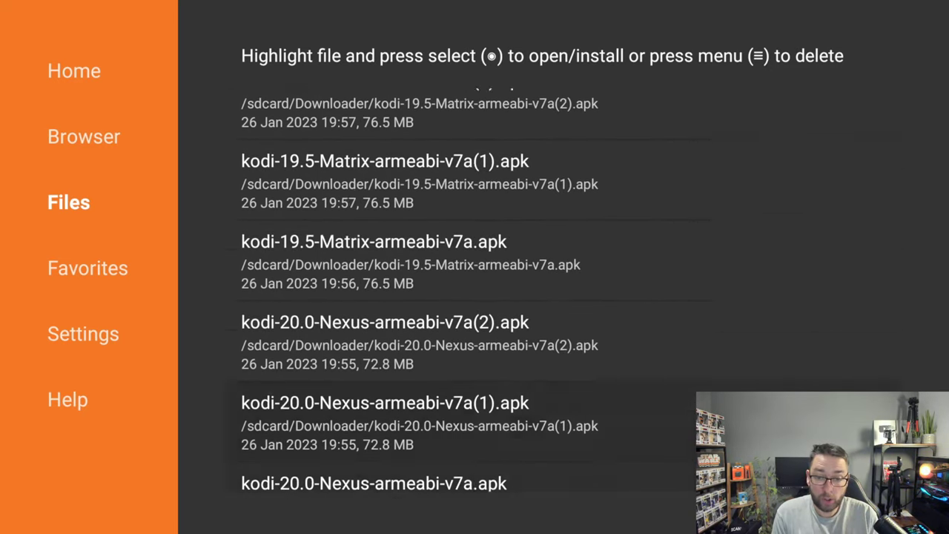
{"action": "key", "text": "Up"}
{"action": "key", "text": "Up"}
{"action": "key", "text": "Up"}
{"action": "key", "text": "Up"}
{"action": "key", "text": "Up"}
{"action": "key", "text": "Up"}
{"action": "key", "text": "Up"}
{"action": "key", "text": "Up"}
{"action": "key", "text": "Up"}
{"action": "key", "text": "Up"}
{"action": "key", "text": "Up"}
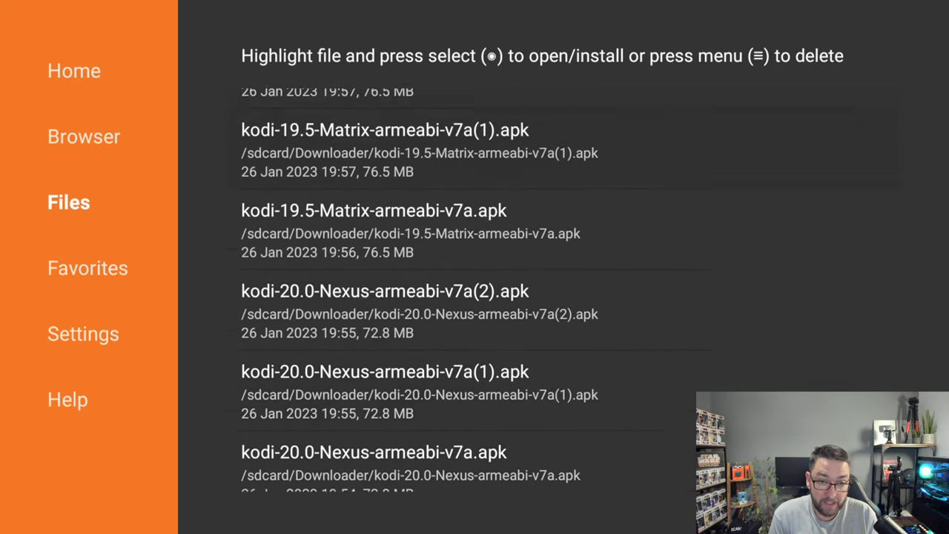
{"action": "key", "text": "Up"}
{"action": "key", "text": "Up"}
{"action": "key", "text": "Up"}
{"action": "key", "text": "Up"}
{"action": "key", "text": "Up"}
{"action": "key", "text": "Up"}
{"action": "key", "text": "Up"}
{"action": "key", "text": "Up"}
{"action": "key", "text": "Up"}
{"action": "key", "text": "Up"}
{"action": "key", "text": "Up"}
{"action": "key", "text": "Up"}
{"action": "key", "text": "Up"}
{"action": "key", "text": "Up"}
{"action": "key", "text": "Up"}
{"action": "key", "text": "Up"}
{"action": "key", "text": "Up"}
{"action": "key", "text": "Up"}
{"action": "key", "text": "Up"}
{"action": "key", "text": "Up"}
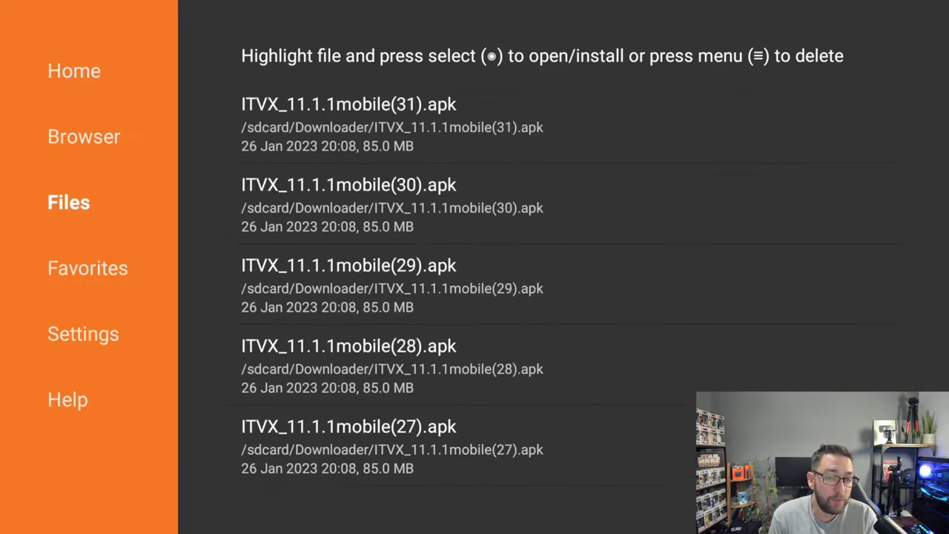
{"action": "key", "text": "Up"}
{"action": "key", "text": "Up"}
{"action": "key", "text": "Up"}
{"action": "key", "text": "Up"}
{"action": "key", "text": "Up"}
{"action": "key", "text": "Up"}
{"action": "key", "text": "Up"}
{"action": "key", "text": "Up"}
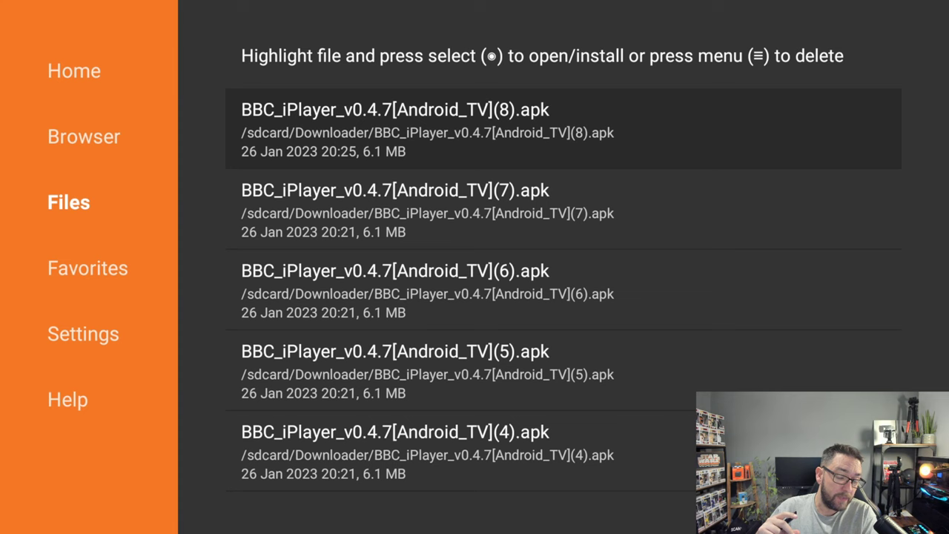
{"action": "key", "text": "Down"}
{"action": "key", "text": "Down"}
{"action": "key", "text": "Down"}
{"action": "key", "text": "Down"}
{"action": "key", "text": "Down"}
{"action": "key", "text": "Down"}
{"action": "key", "text": "Down"}
{"action": "key", "text": "Down"}
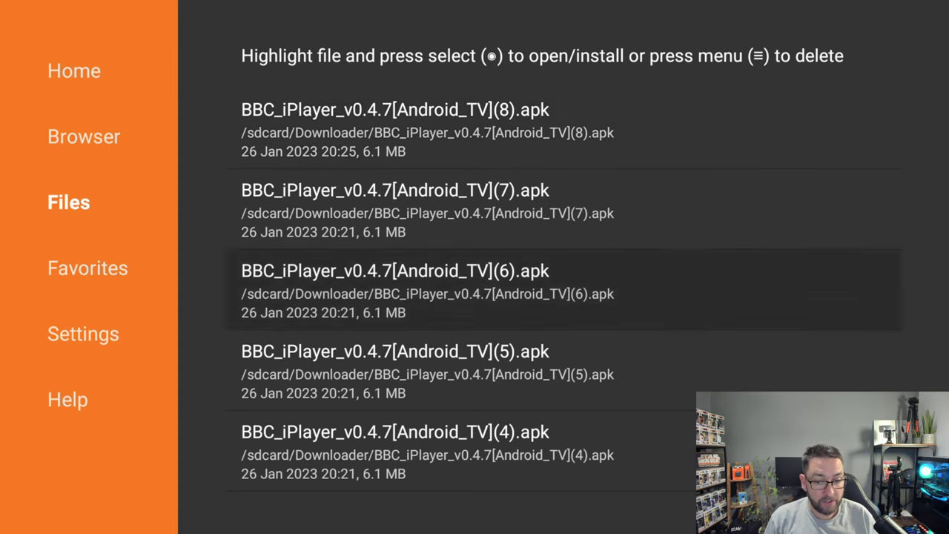
{"action": "key", "text": "Down"}
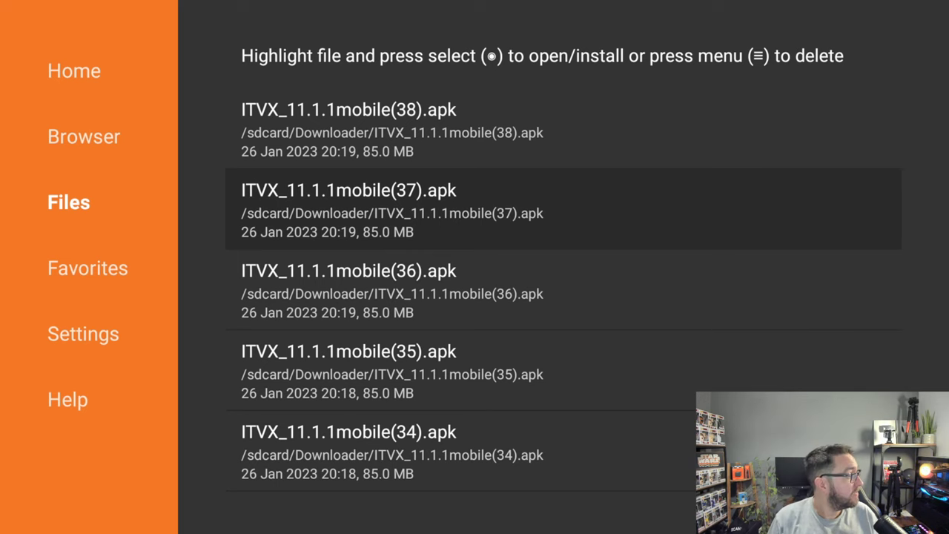
{"action": "key", "text": "Down"}
{"action": "key", "text": "Down"}
{"action": "key", "text": "Down"}
{"action": "key", "text": "Down"}
{"action": "key", "text": "Down"}
{"action": "key", "text": "Down"}
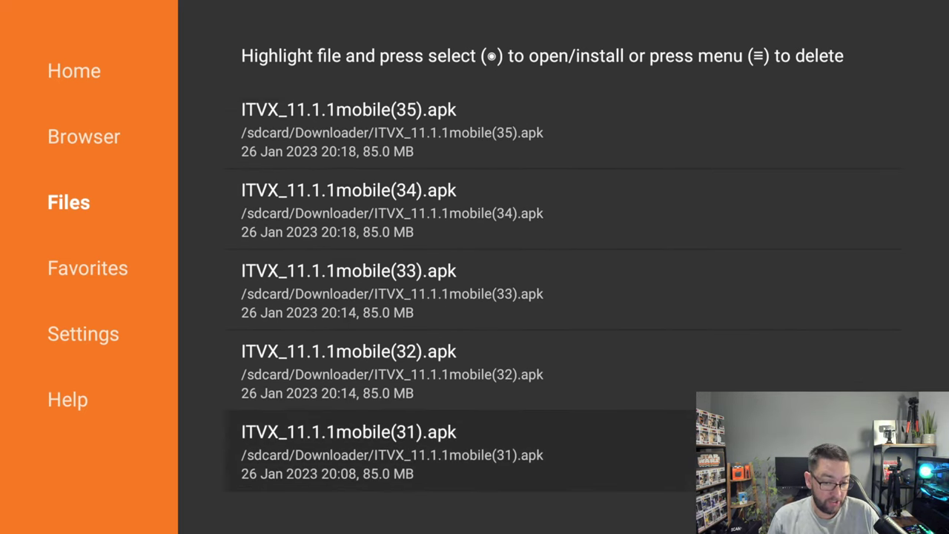
{"action": "key", "text": "Down"}
{"action": "key", "text": "Down"}
{"action": "key", "text": "Down"}
{"action": "key", "text": "Down"}
{"action": "key", "text": "Down"}
{"action": "key", "text": "Down"}
{"action": "key", "text": "Up"}
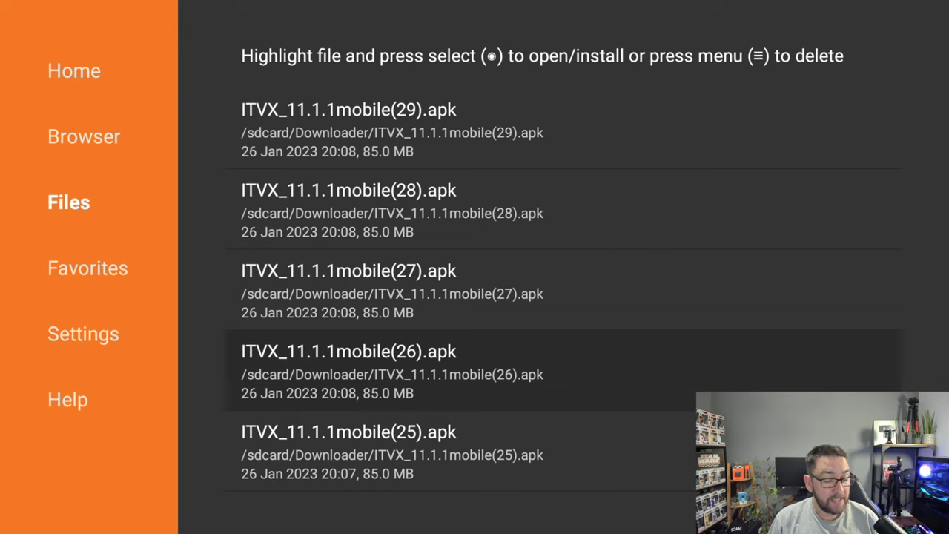
{"action": "key", "text": "Up"}
{"action": "key", "text": "Up"}
{"action": "key", "text": "Up"}
{"action": "key", "text": "Up"}
{"action": "key", "text": "Up"}
{"action": "key", "text": "Up"}
{"action": "key", "text": "Up"}
{"action": "key", "text": "Up"}
{"action": "key", "text": "Up"}
{"action": "key", "text": "Up"}
{"action": "key", "text": "Up"}
{"action": "key", "text": "Up"}
{"action": "key", "text": "Up"}
{"action": "key", "text": "Up"}
{"action": "key", "text": "Up"}
{"action": "key", "text": "Up"}
{"action": "key", "text": "Up"}
{"action": "key", "text": "Up"}
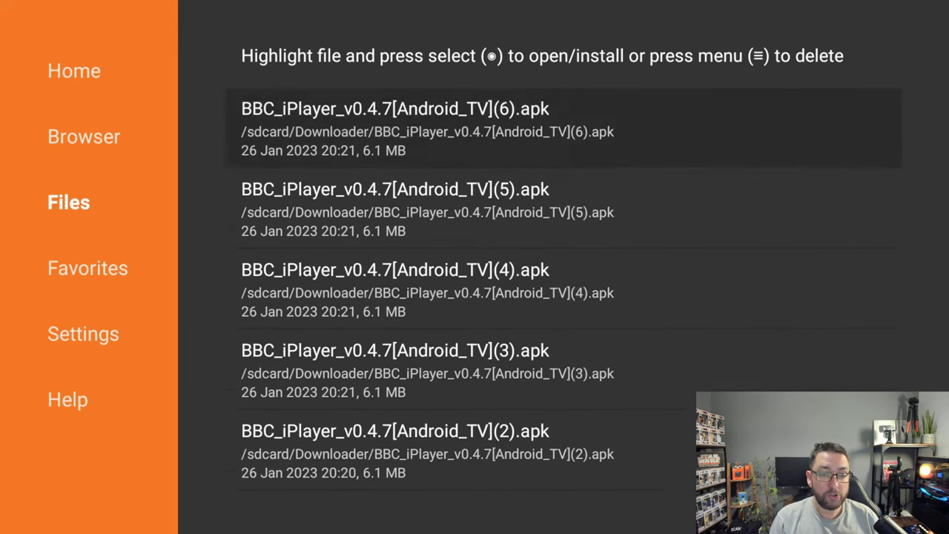
{"action": "key", "text": "Up"}
{"action": "key", "text": "Up"}
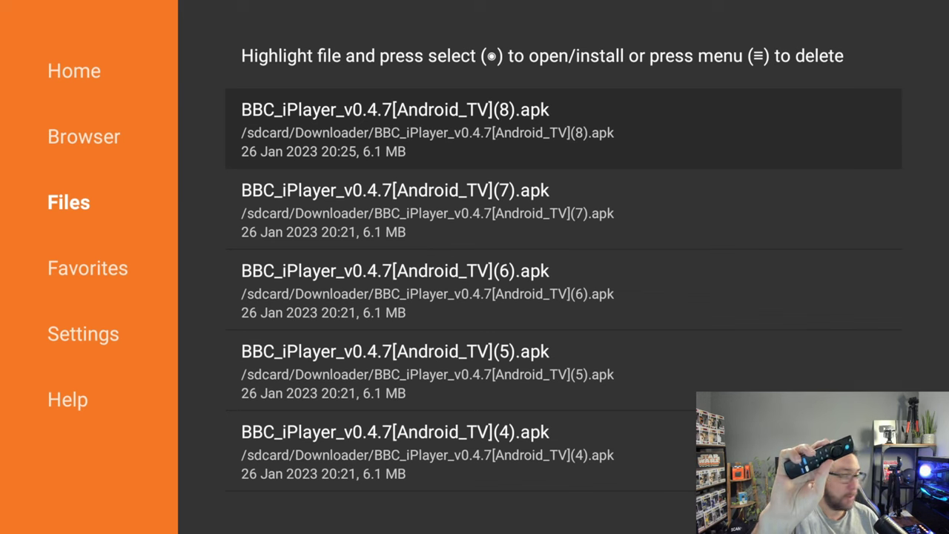
Delete the duplicate files BBC_iPlayer(8) through BBC_iPlayer(5).
{"action": "key", "text": "Menu"}
{"action": "key", "text": "Left"}
{"action": "key", "text": "Return"}
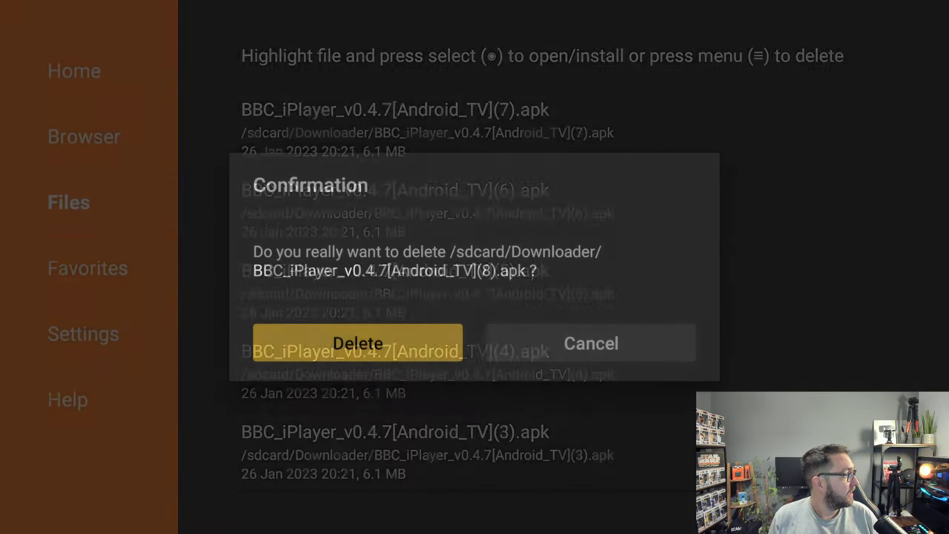
{"action": "key", "text": "Menu"}
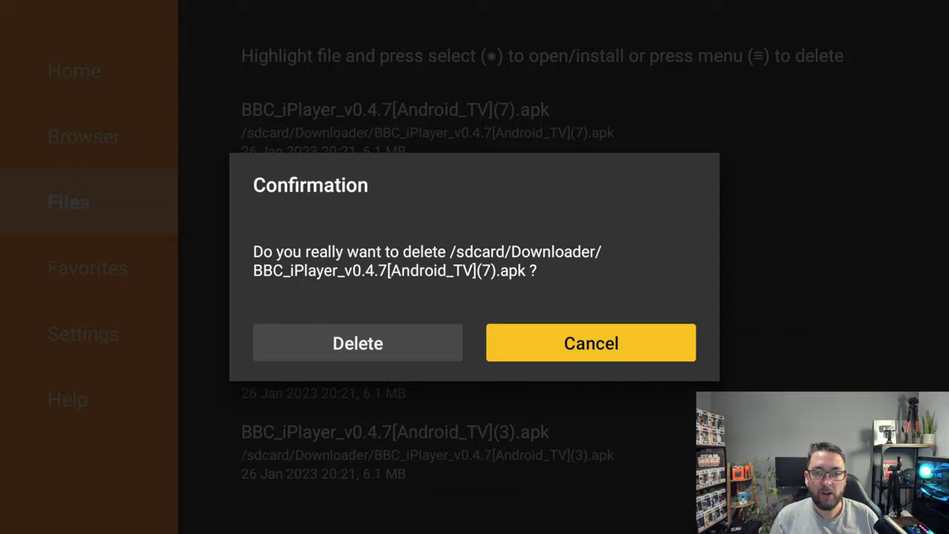
{"action": "key", "text": "Left"}
{"action": "key", "text": "Return"}
{"action": "key", "text": "Menu"}
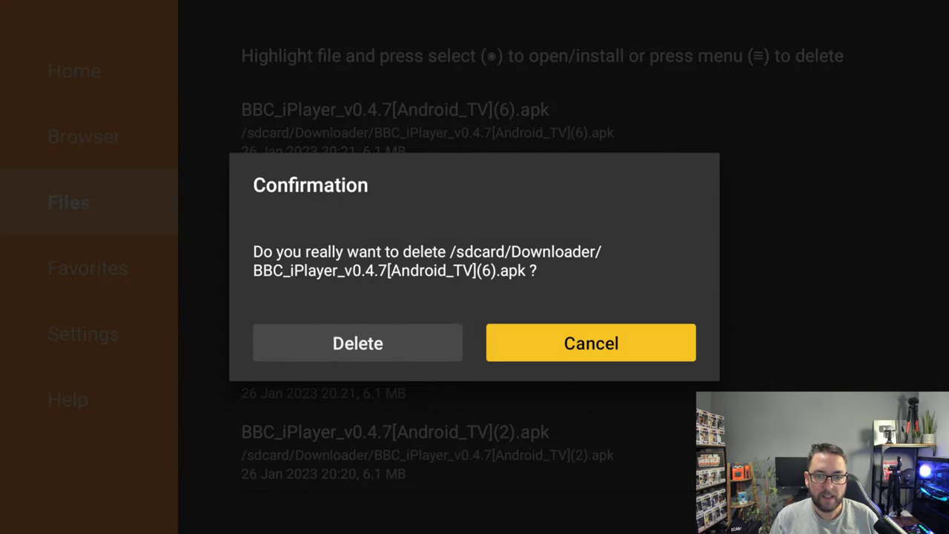
{"action": "key", "text": "Left"}
{"action": "key", "text": "Return"}
{"action": "key", "text": "Menu"}
{"action": "key", "text": "Left"}
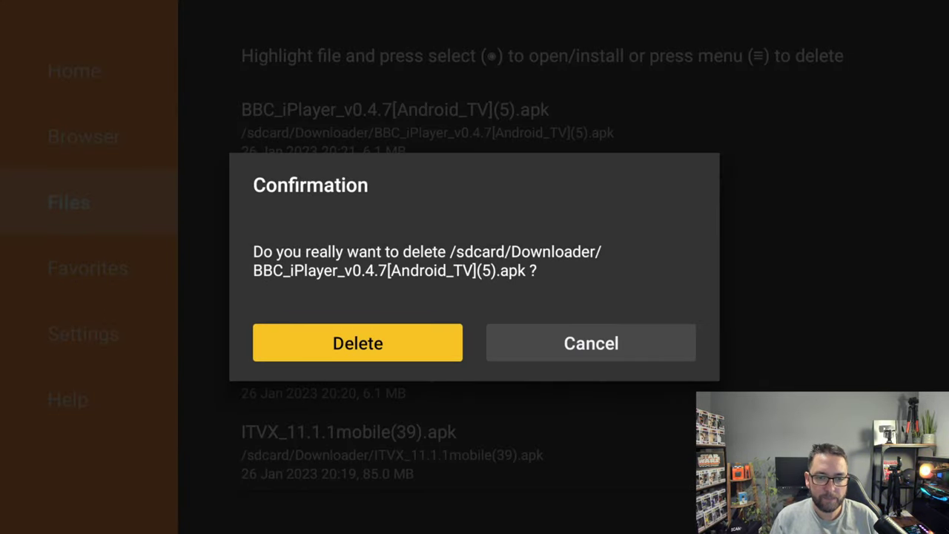
{"action": "key", "text": "Return"}
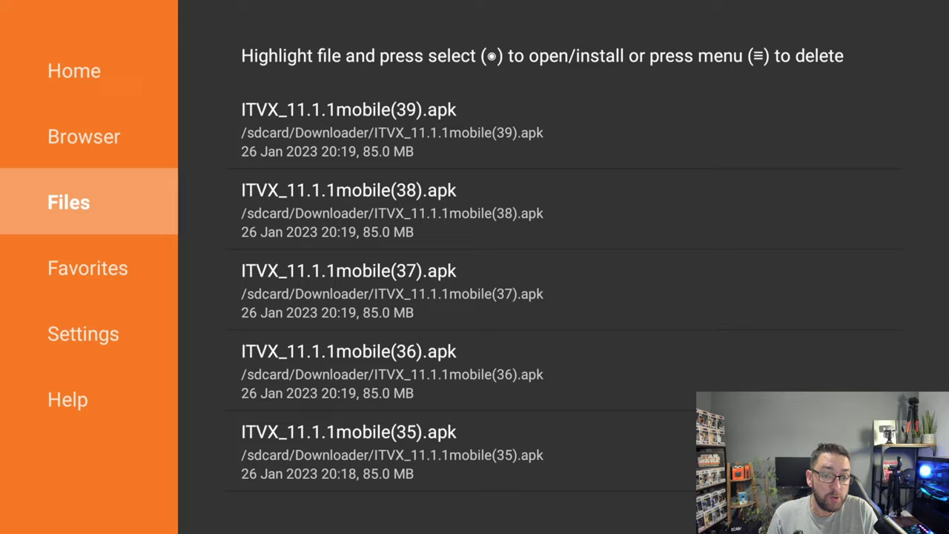
Delete the stack of ITVX_11.1.1mobile duplicate APKs, starting with ITVX_11.1.1mobile(39).apk.
{"action": "key", "text": "Menu"}
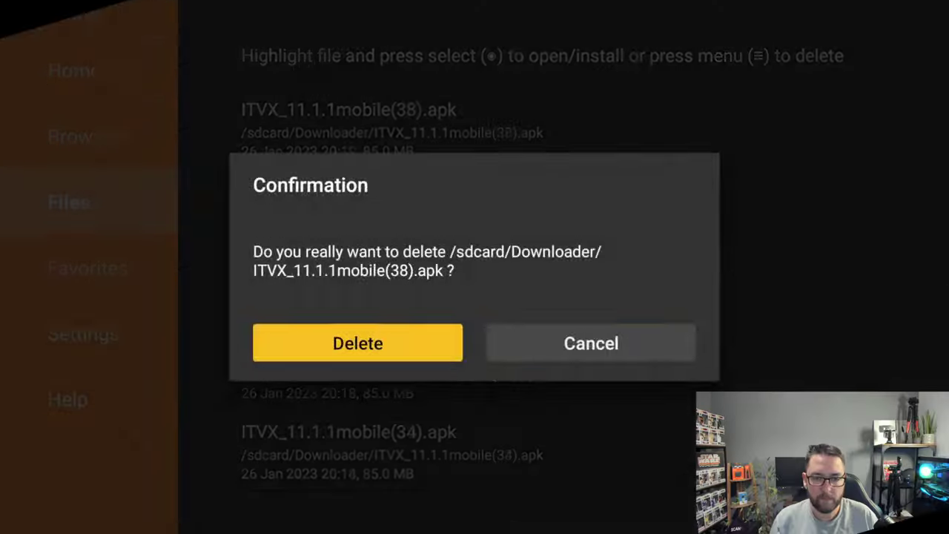
{"action": "key", "text": "Return"}
{"action": "key", "text": "Menu"}
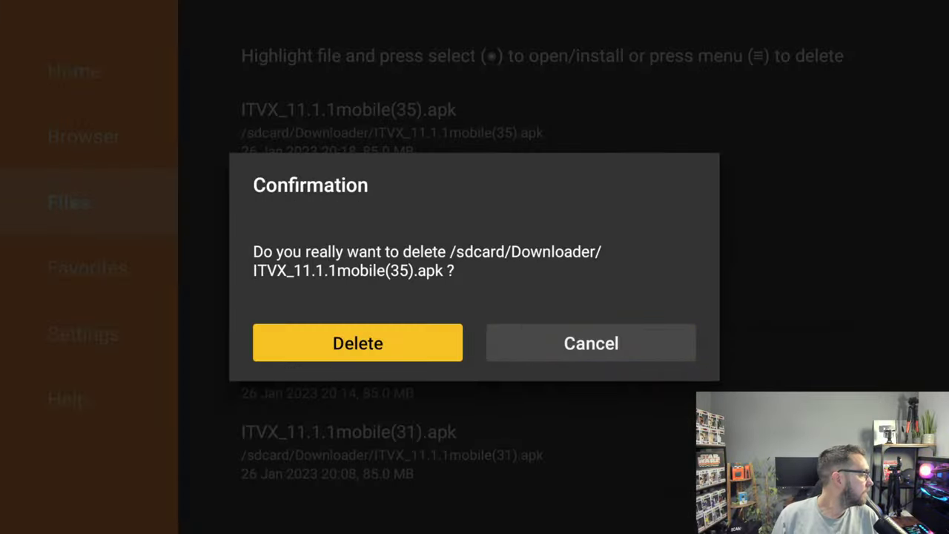
{"action": "key", "text": "Return"}
{"action": "key", "text": "Menu"}
{"action": "key", "text": "Return"}
{"action": "key", "text": "Menu"}
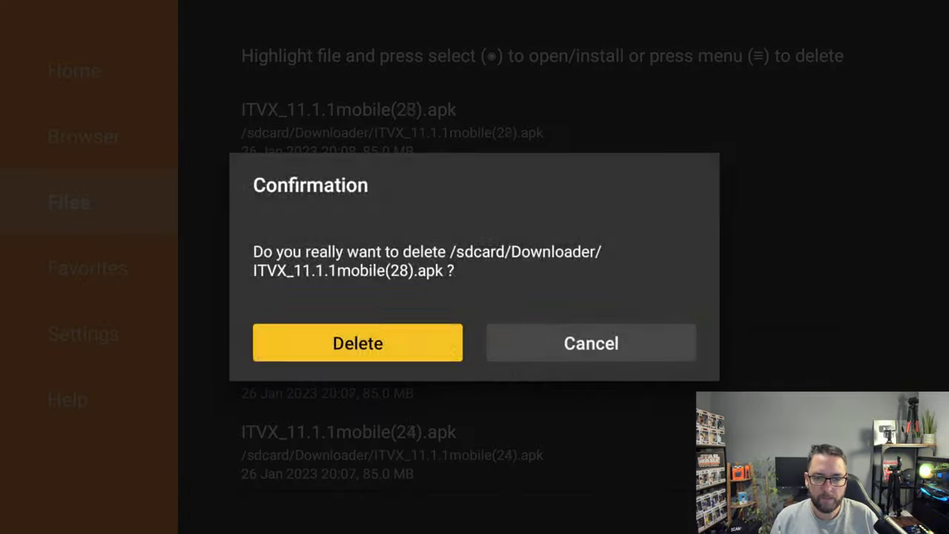
{"action": "key", "text": "Return"}
{"action": "key", "text": "Menu"}
{"action": "key", "text": "Return"}
{"action": "key", "text": "Menu"}
{"action": "key", "text": "Return"}
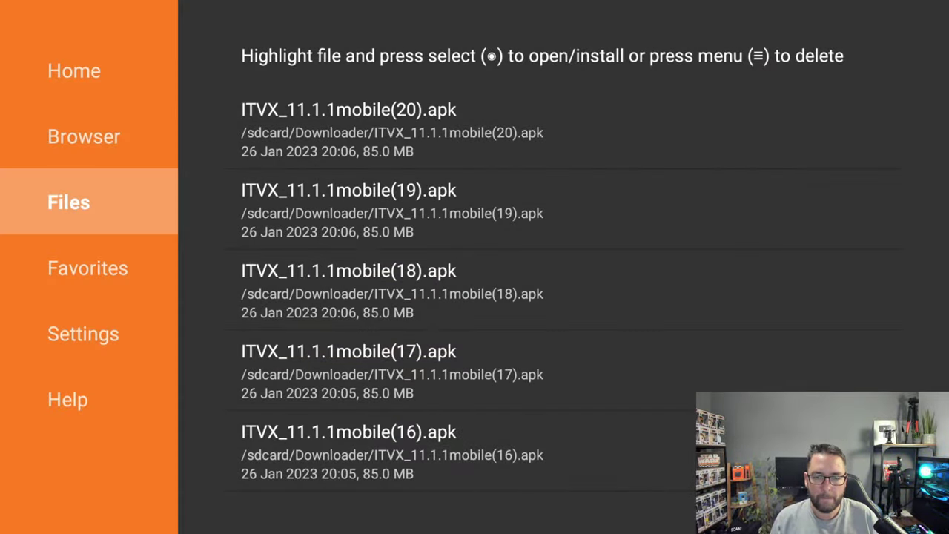
{"action": "key", "text": "Menu"}
{"action": "key", "text": "Return"}
{"action": "key", "text": "Menu"}
{"action": "key", "text": "Return"}
{"action": "key", "text": "Menu"}
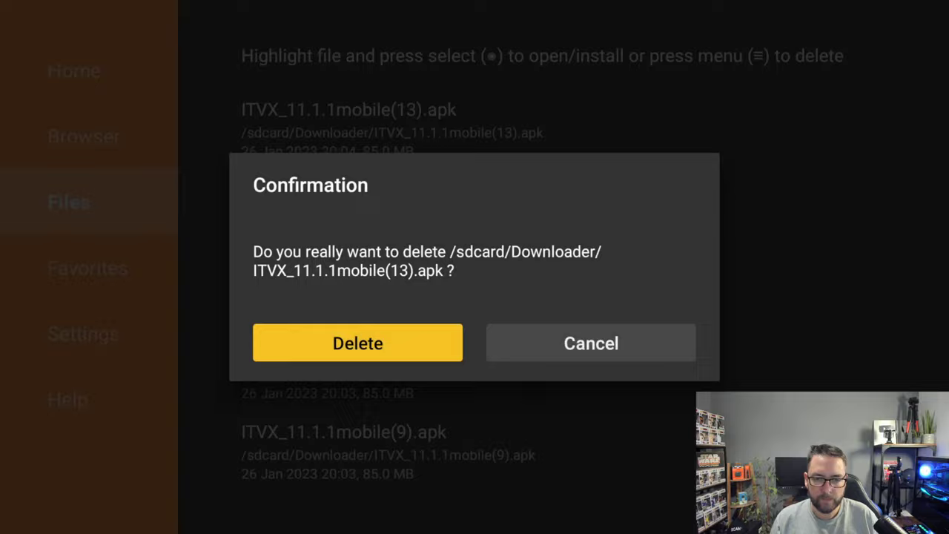
{"action": "key", "text": "Return"}
{"action": "key", "text": "Menu"}
{"action": "key", "text": "Return"}
Delete the remaining extra BBC_iPlayer copy and begin deleting ITVX_11.1.1mobile(7).apk.
{"action": "key", "text": "Menu"}
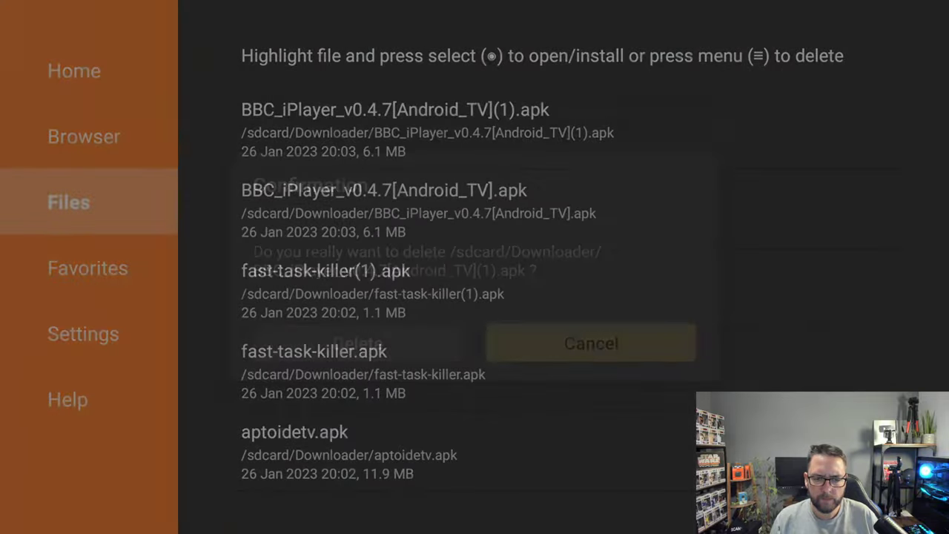
{"action": "key", "text": "Return"}
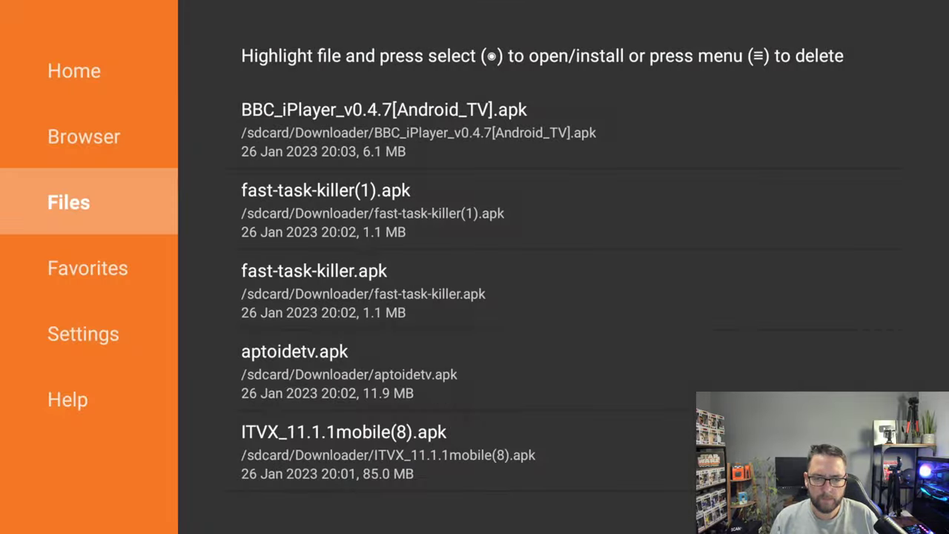
{"action": "key", "text": "Menu"}
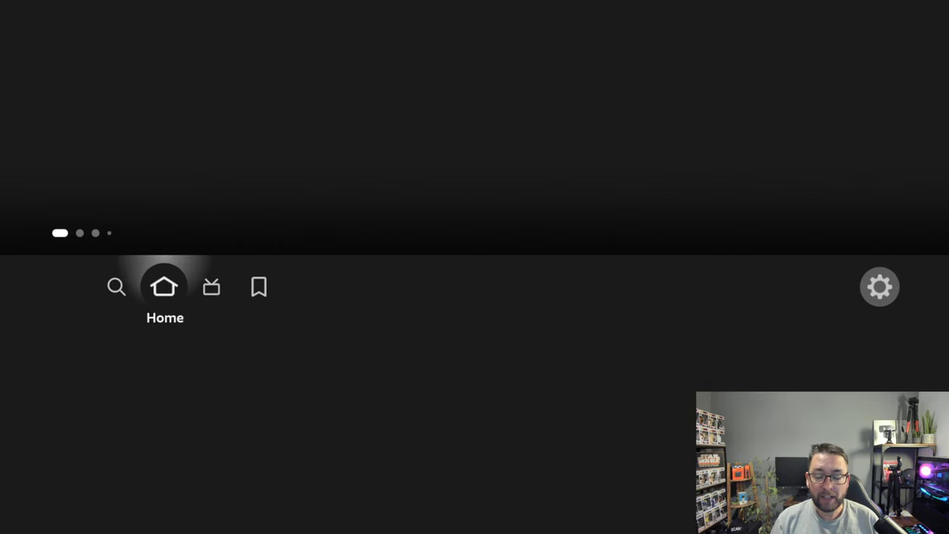
Go to Settings > Applications and highlight Manage Installed Applications to see internal space free.
{"action": "key", "text": "Right"}
{"action": "key", "text": "Right"}
{"action": "key", "text": "Right"}
{"action": "key", "text": "Right"}
{"action": "key", "text": "Right"}
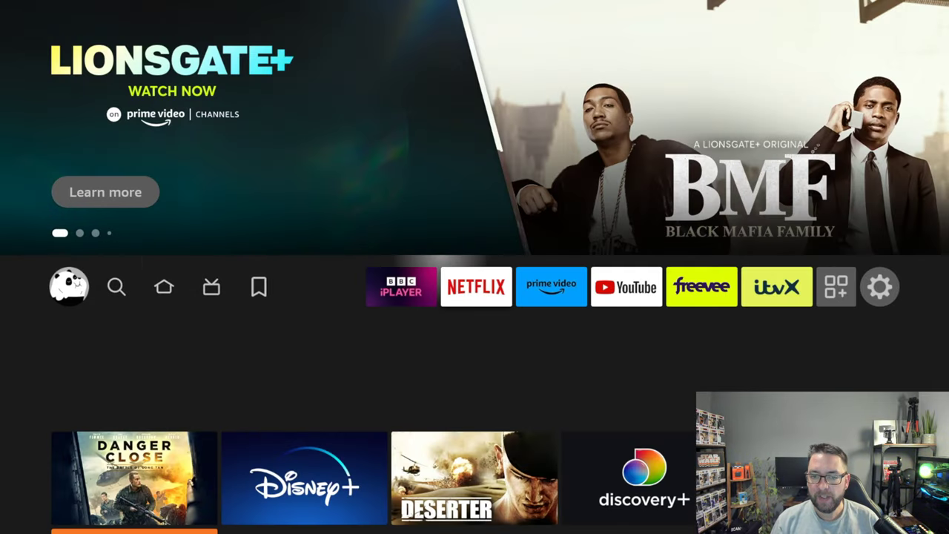
{"action": "key", "text": "Right"}
{"action": "key", "text": "Right"}
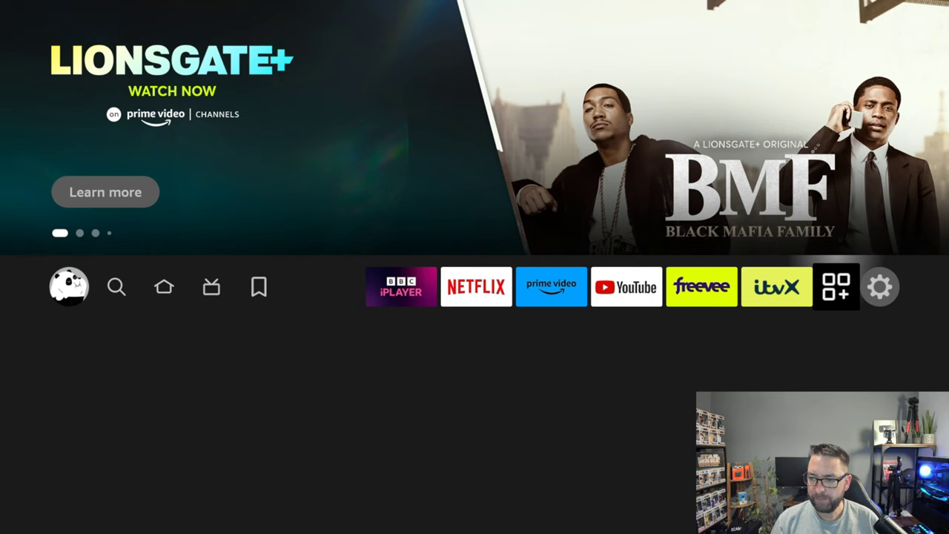
{"action": "key", "text": "Right"}
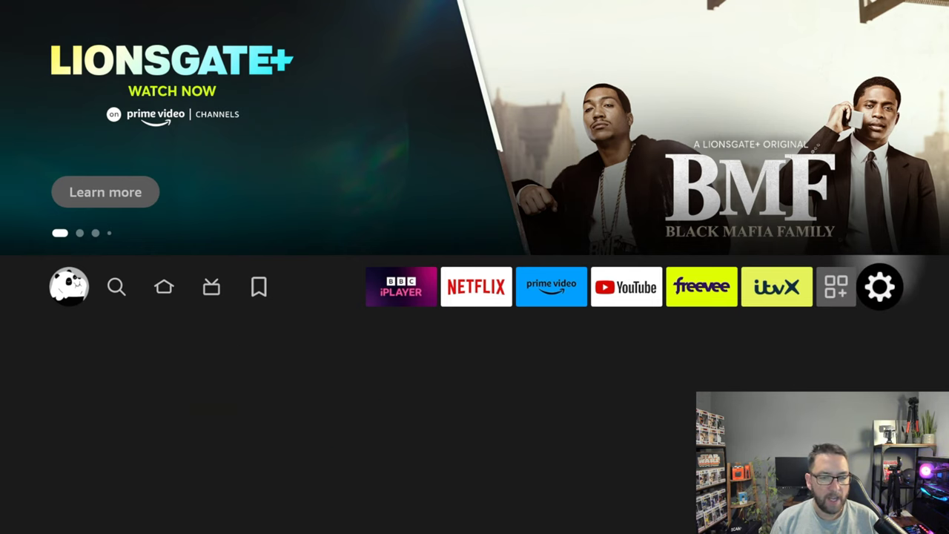
{"action": "key", "text": "Down"}
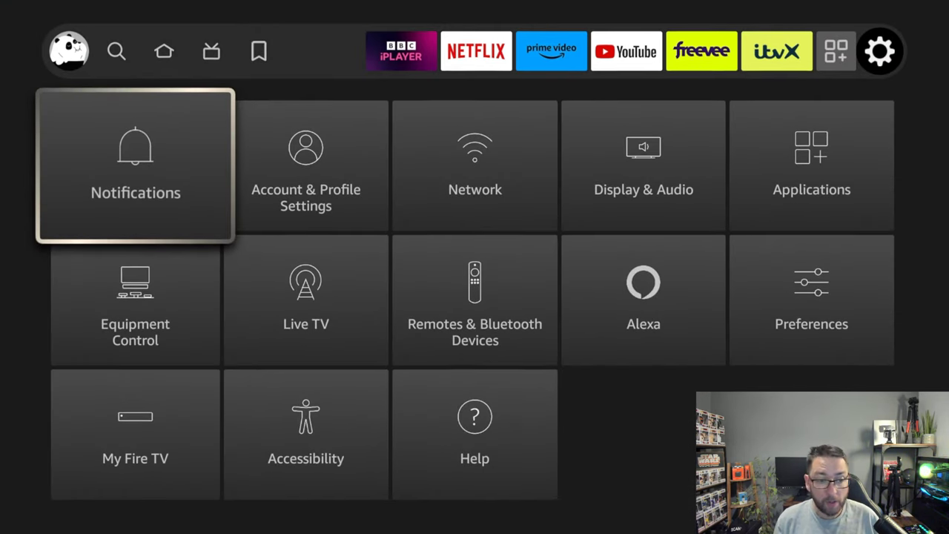
{"action": "key", "text": "Down"}
{"action": "key", "text": "Right"}
{"action": "key", "text": "Right"}
{"action": "key", "text": "Right"}
{"action": "key", "text": "Right"}
{"action": "key", "text": "Up"}
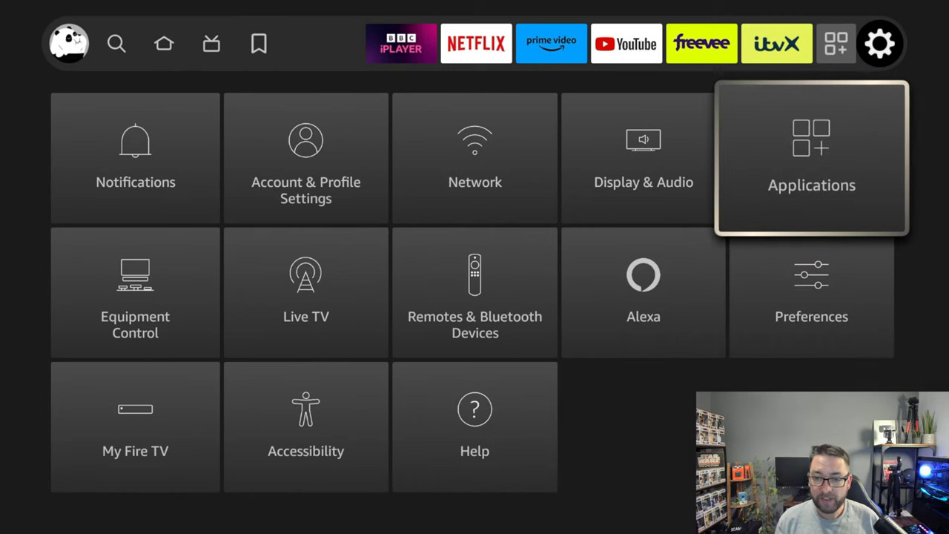
{"action": "key", "text": "Return"}
{"action": "key", "text": "Down"}
{"action": "key", "text": "Down"}
{"action": "key", "text": "Down"}
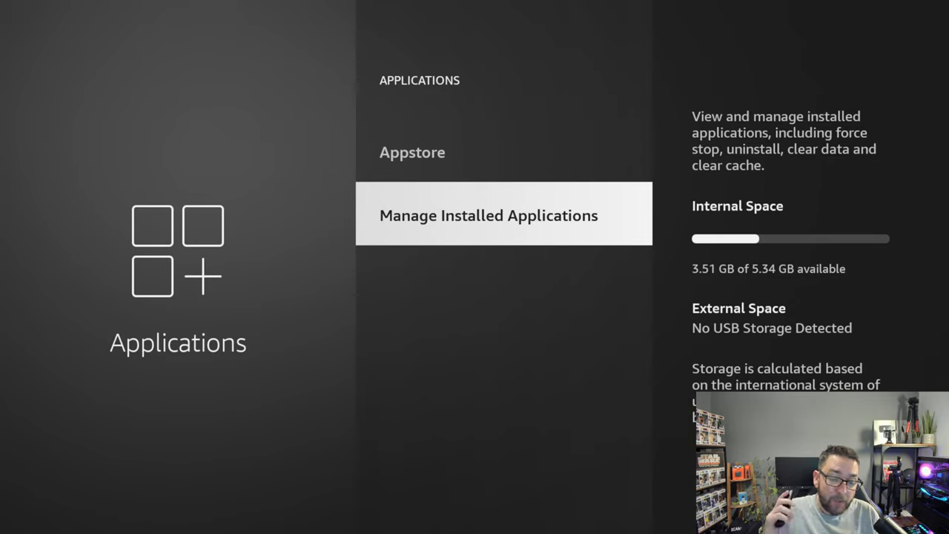
{"action": "key", "text": "Return"}
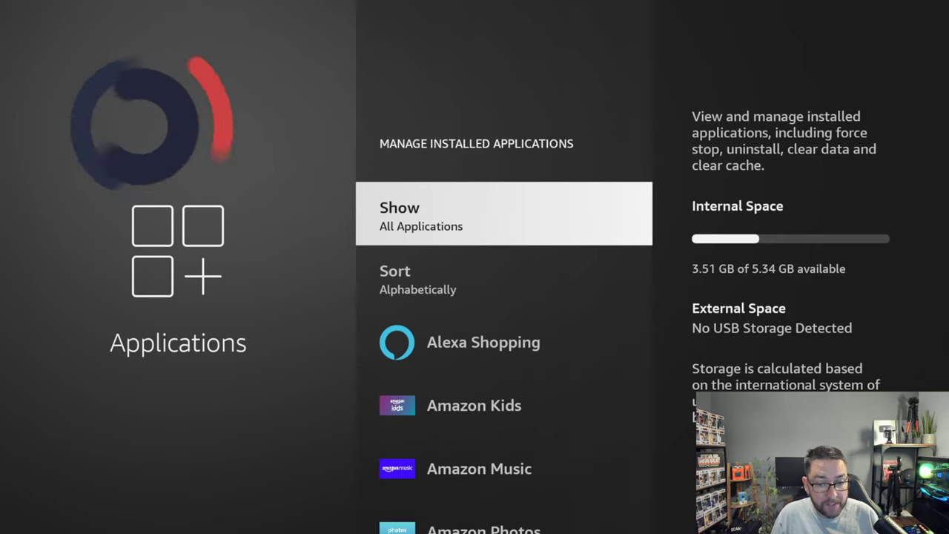
{"action": "key", "text": "Down"}
{"action": "key", "text": "Down"}
{"action": "key", "text": "Down"}
{"action": "key", "text": "Down"}
{"action": "key", "text": "Down"}
{"action": "key", "text": "Down"}
{"action": "key", "text": "Down"}
{"action": "key", "text": "Down"}
{"action": "key", "text": "Down"}
{"action": "key", "text": "Down"}
{"action": "key", "text": "Down"}
{"action": "key", "text": "Down"}
{"action": "key", "text": "Down"}
{"action": "key", "text": "Down"}
{"action": "key", "text": "Down"}
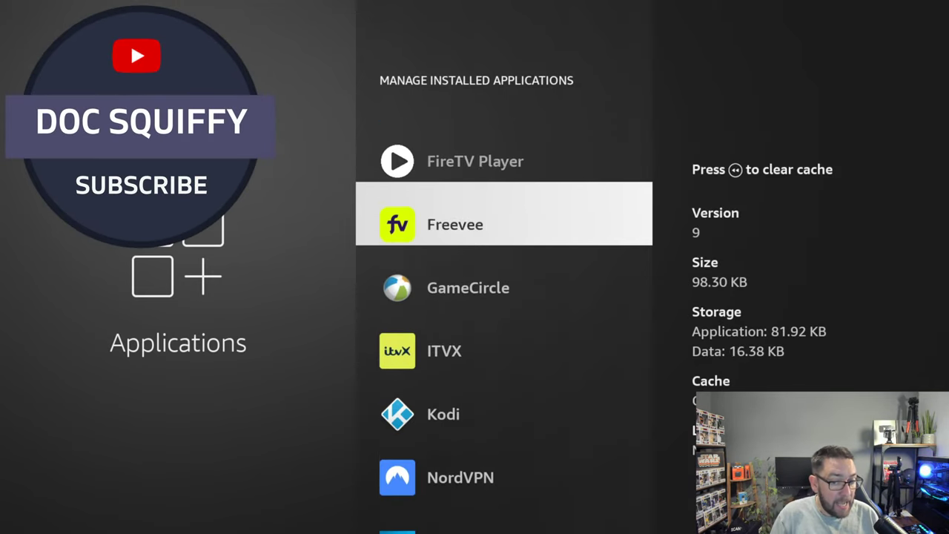
{"action": "key", "text": "Up"}
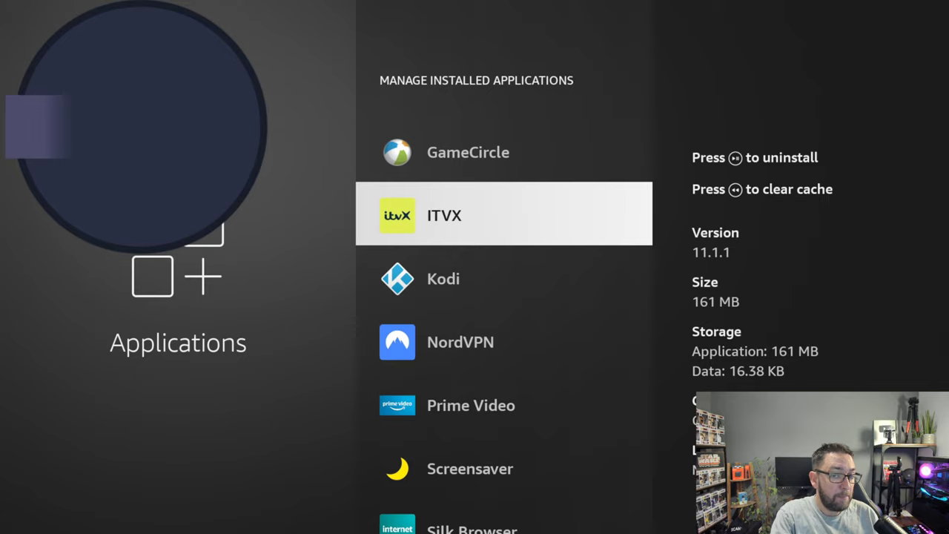
{"action": "key", "text": "Down"}
{"action": "key", "text": "Down"}
{"action": "key", "text": "Up"}
{"action": "key", "text": "Up"}
{"action": "key", "text": "Up"}
{"action": "key", "text": "Up"}
{"action": "key", "text": "Up"}
{"action": "key", "text": "Up"}
{"action": "key", "text": "Up"}
{"action": "key", "text": "Up"}
{"action": "key", "text": "Up"}
{"action": "key", "text": "Up"}
{"action": "key", "text": "Up"}
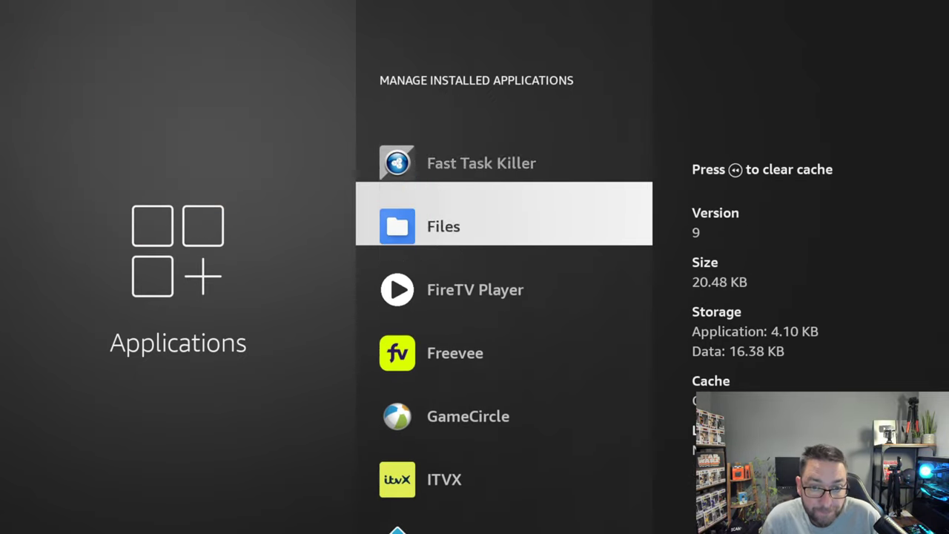
{"action": "key", "text": "Down"}
{"action": "key", "text": "Down"}
{"action": "key", "text": "Down"}
{"action": "key", "text": "Down"}
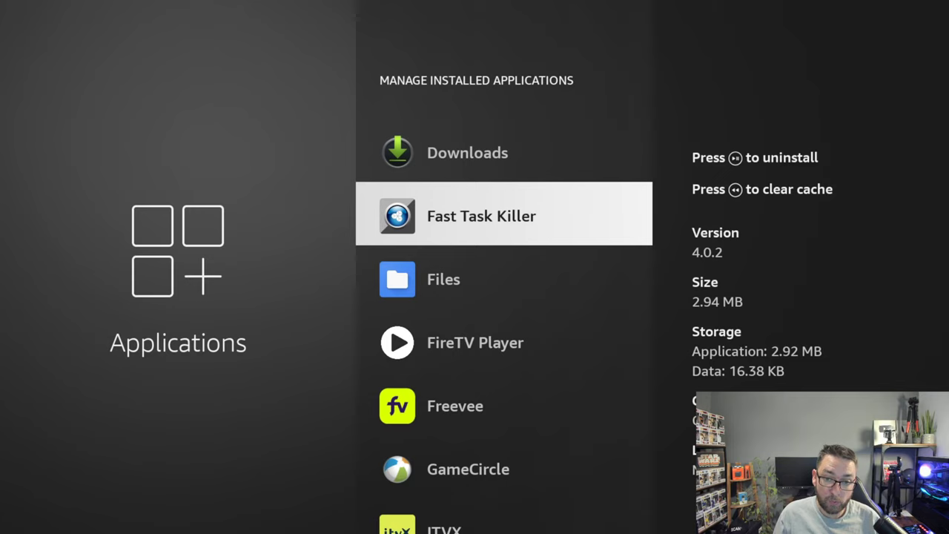
{"action": "key", "text": "Up"}
{"action": "key", "text": "Up"}
{"action": "key", "text": "Up"}
{"action": "key", "text": "Up"}
{"action": "key", "text": "Up"}
{"action": "key", "text": "Up"}
{"action": "key", "text": "Up"}
{"action": "key", "text": "Up"}
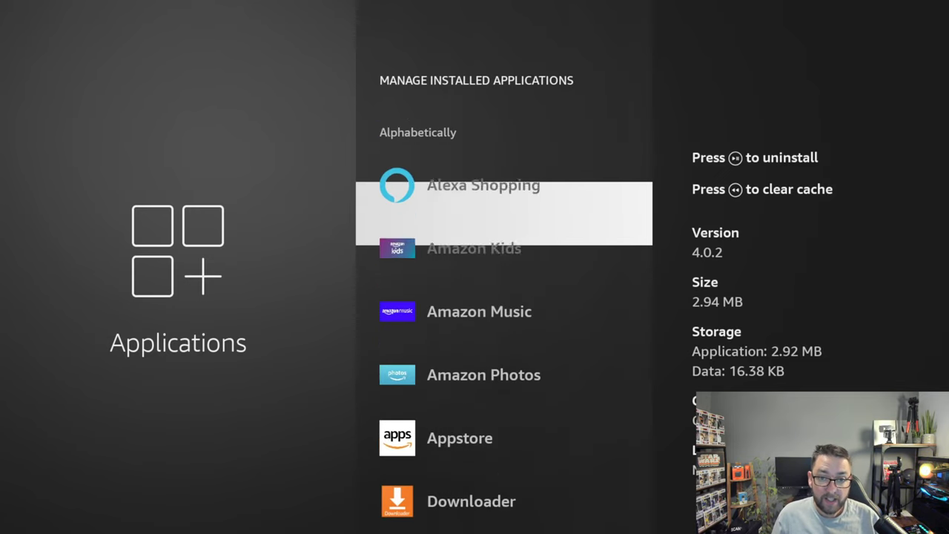
{"action": "key", "text": "Escape"}
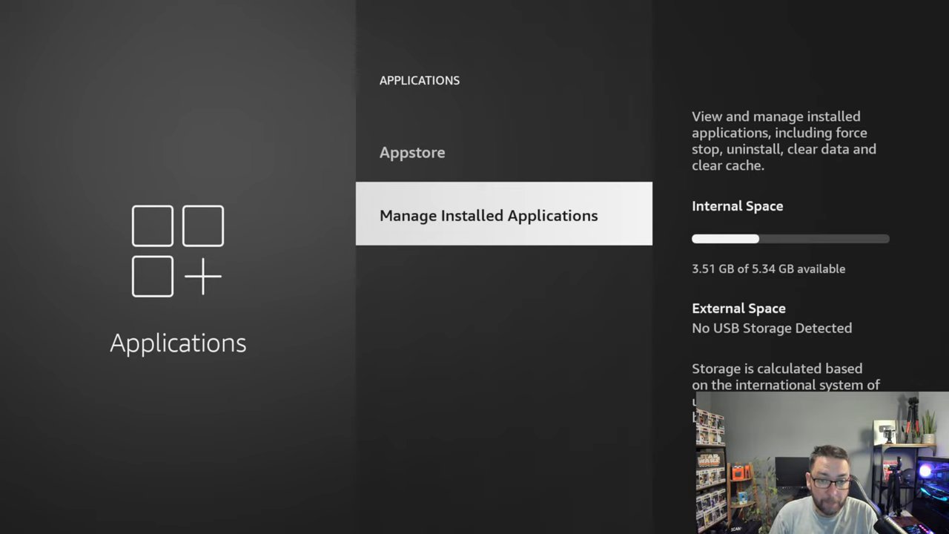
Launch Downloader and download the Firestick version of ITVX from its browser page.
{"action": "key", "text": "Home"}
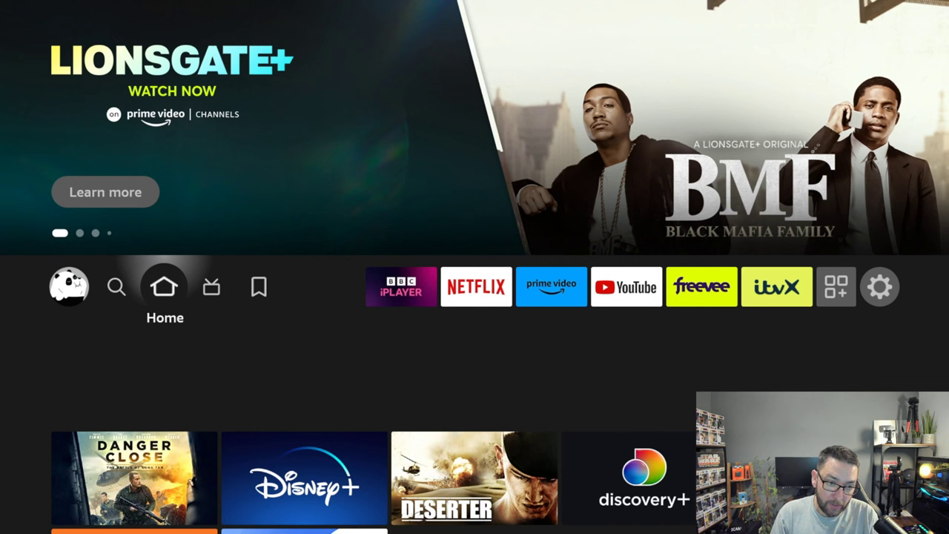
{"action": "key", "text": "Down"}
{"action": "key", "text": "Down"}
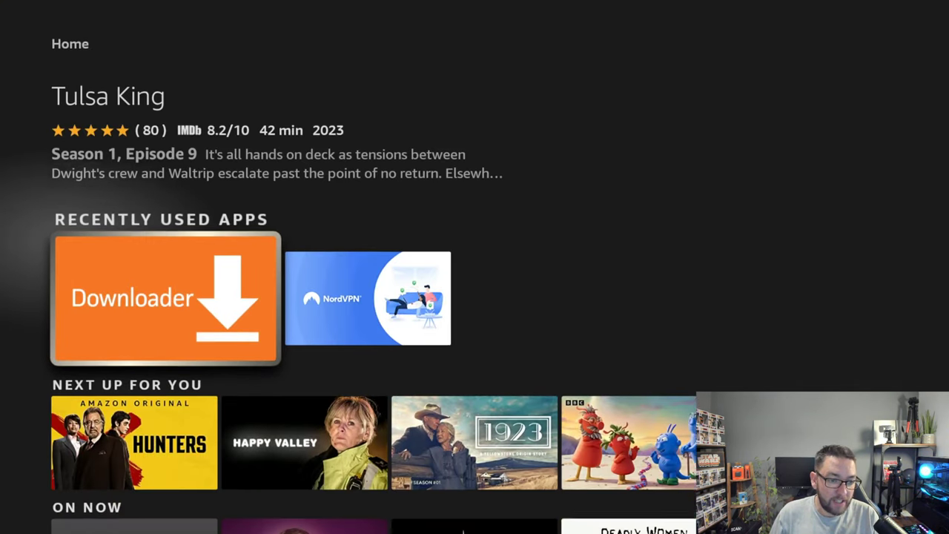
{"action": "key", "text": "Return"}
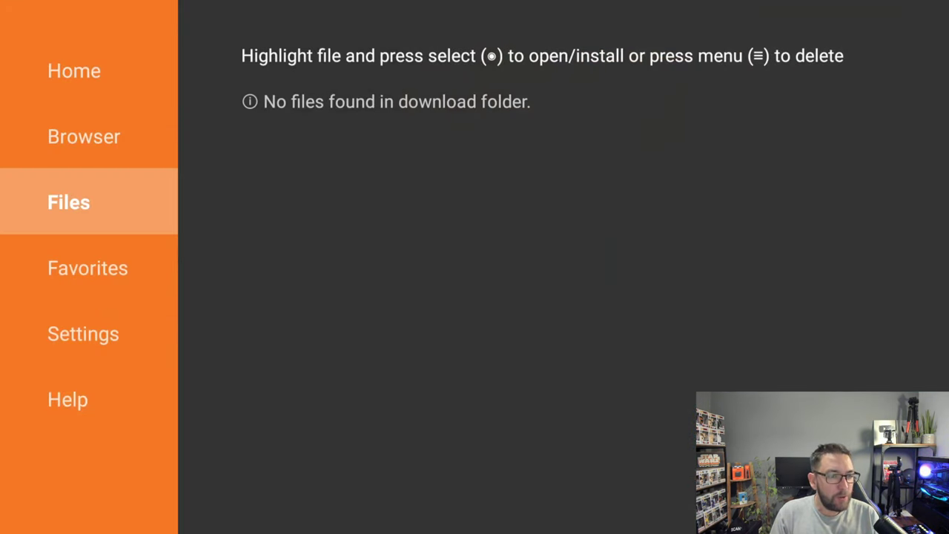
{"action": "key", "text": "Up"}
{"action": "key", "text": "Right"}
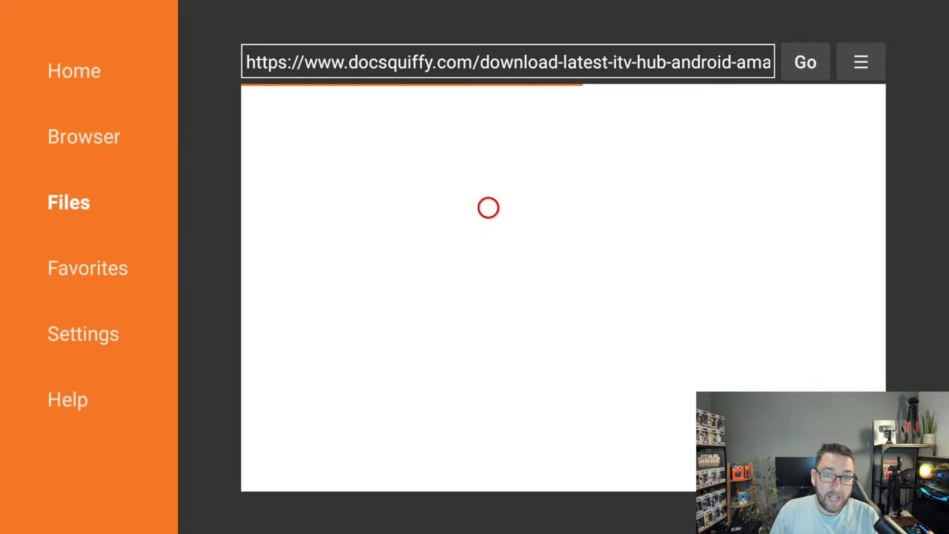
{"action": "key", "text": "Down"}
{"action": "key", "text": "Down"}
{"action": "key", "text": "Down"}
{"action": "key", "text": "Down"}
{"action": "key", "text": "Down"}
{"action": "key", "text": "Down"}
{"action": "key", "text": "Down"}
{"action": "key", "text": "Down"}
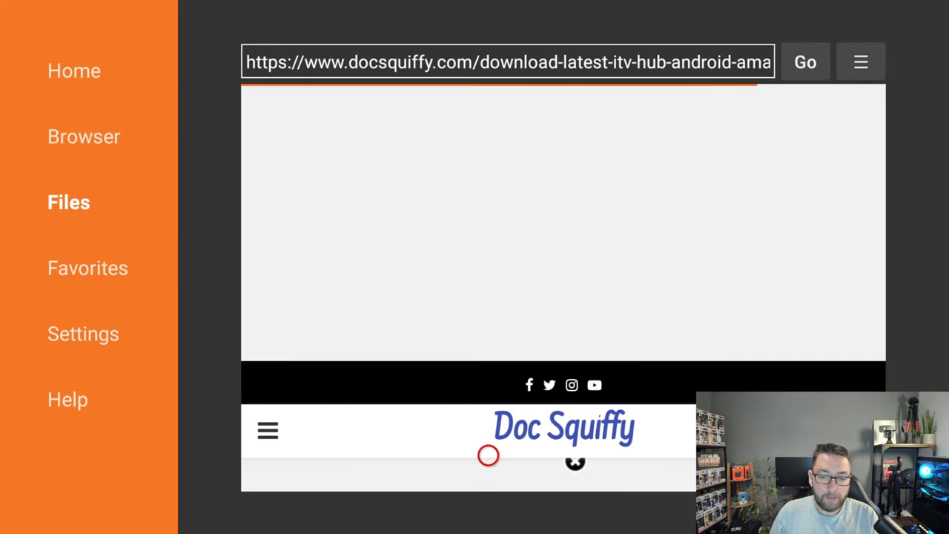
{"action": "key", "text": "Down"}
{"action": "key", "text": "Down"}
{"action": "key", "text": "Down"}
{"action": "key", "text": "Down"}
{"action": "key", "text": "Down"}
{"action": "key", "text": "Down"}
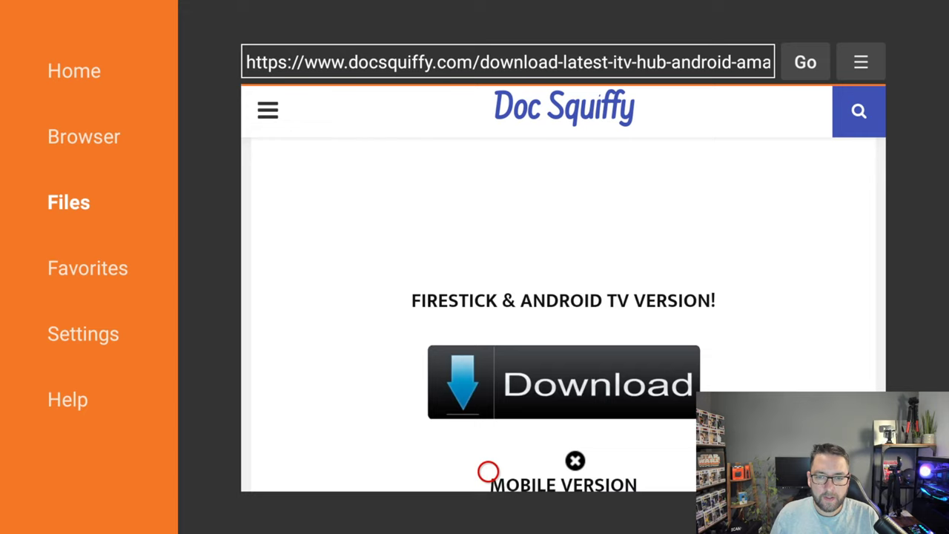
{"action": "key", "text": "Up"}
{"action": "key", "text": "Up"}
{"action": "key", "text": "Up"}
{"action": "left_click", "coordinate": [536, 250]}
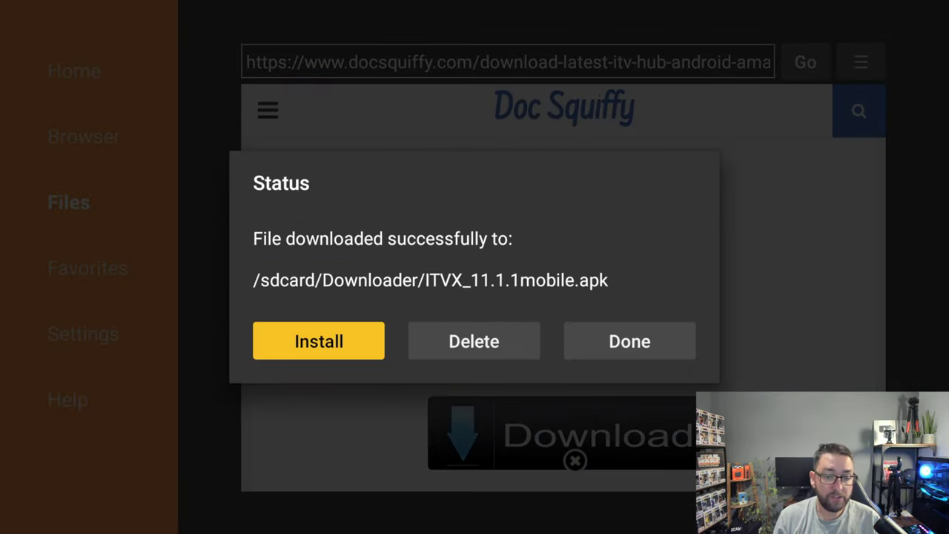
Delete the downloaded ITVX_11.1.1mobile.apk and open Files to confirm it's empty.
{"action": "key", "text": "Return"}
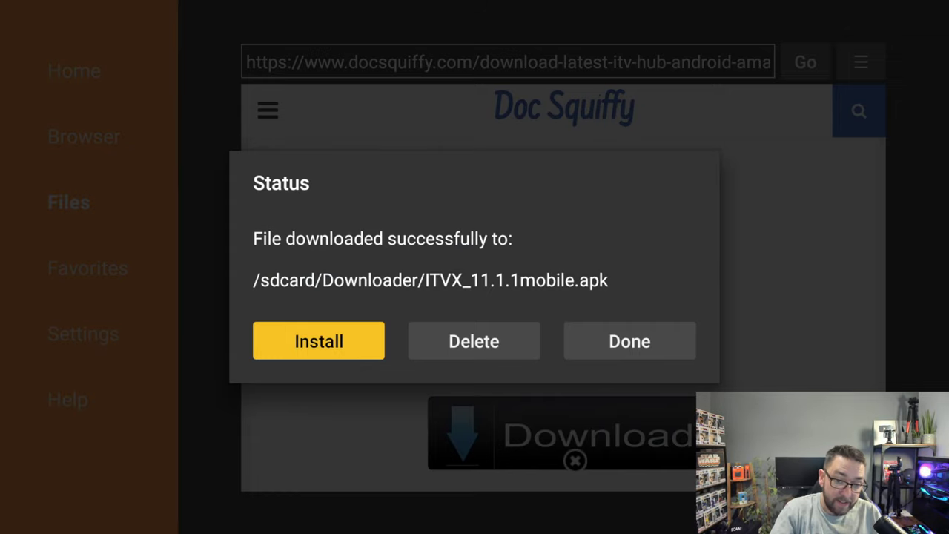
{"action": "key", "text": "Right"}
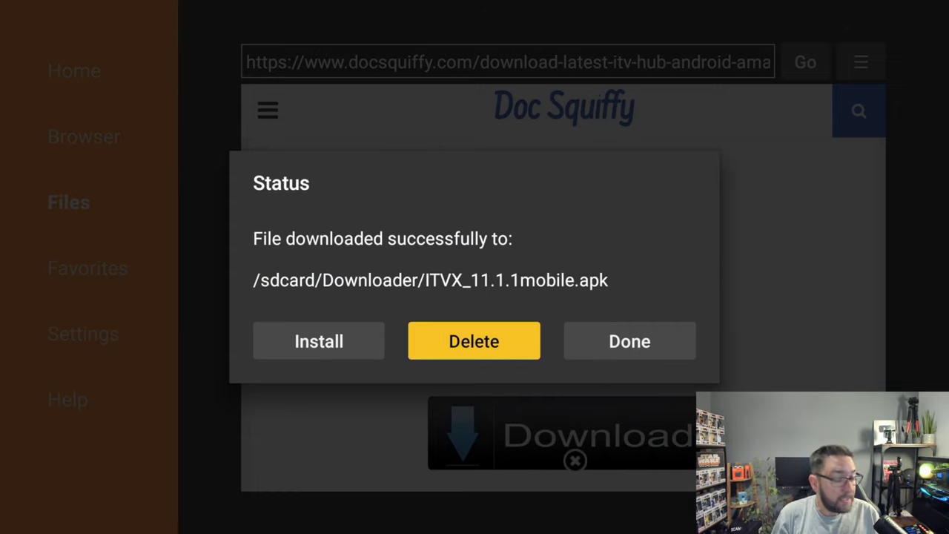
{"action": "key", "text": "Return"}
{"action": "key", "text": "Left"}
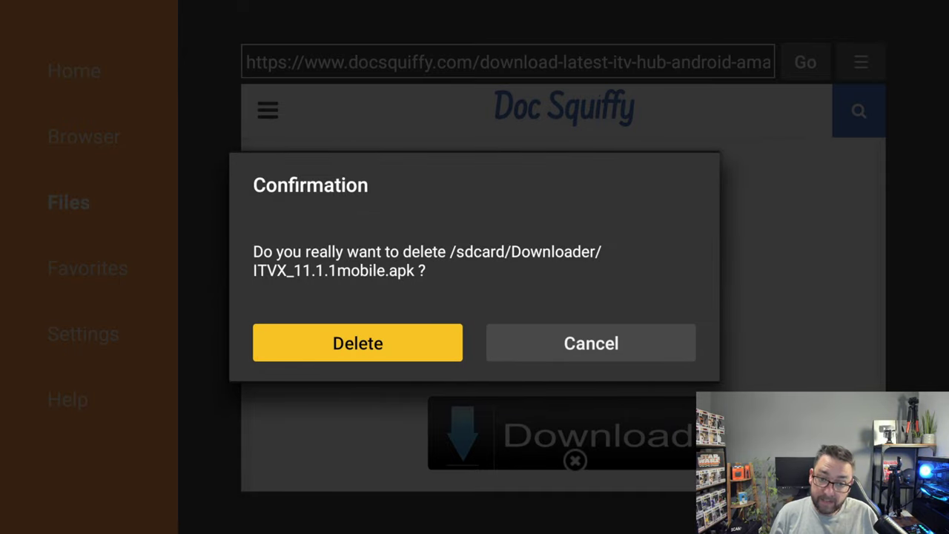
{"action": "key", "text": "Return"}
{"action": "key", "text": "Left"}
{"action": "key", "text": "Left"}
{"action": "key", "text": "Left"}
{"action": "key", "text": "Left"}
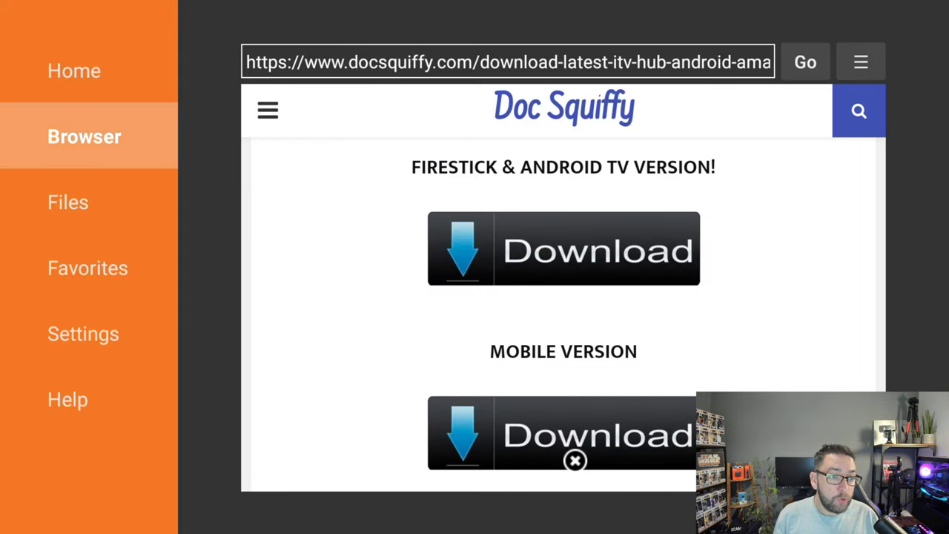
{"action": "key", "text": "Down"}
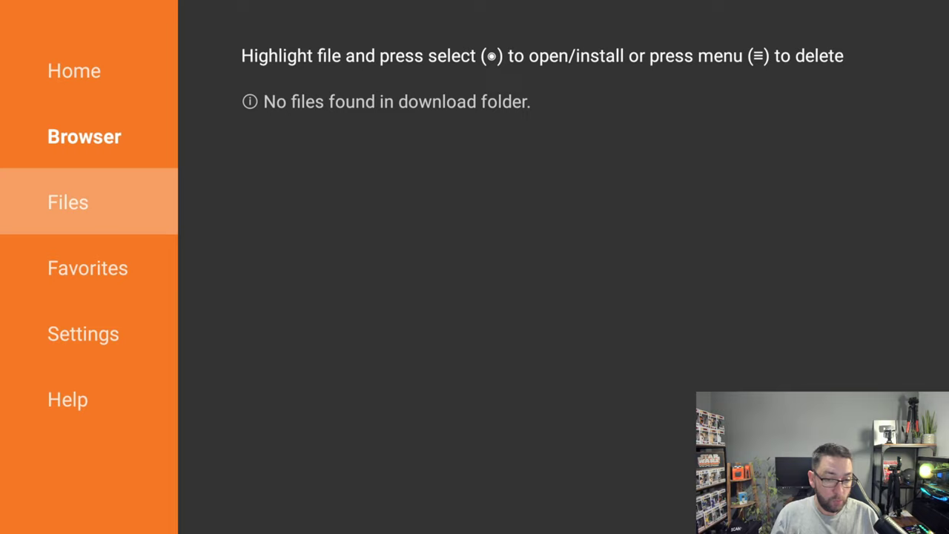
Exit Downloader to the Fire TV home screen.
{"action": "key", "text": "Home"}
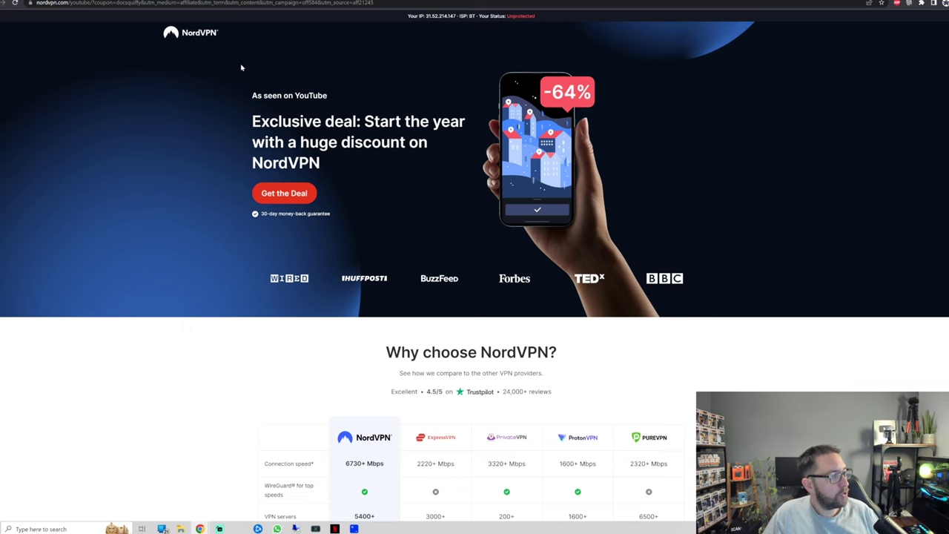
Select the red Get the Deal button for NordVPN's 64%-off offer.
{"action": "scroll", "coordinate": [248, 206], "scroll_direction": "down", "scroll_amount": 2}
{"action": "scroll", "coordinate": [270, 200], "scroll_direction": "up", "scroll_amount": 2}
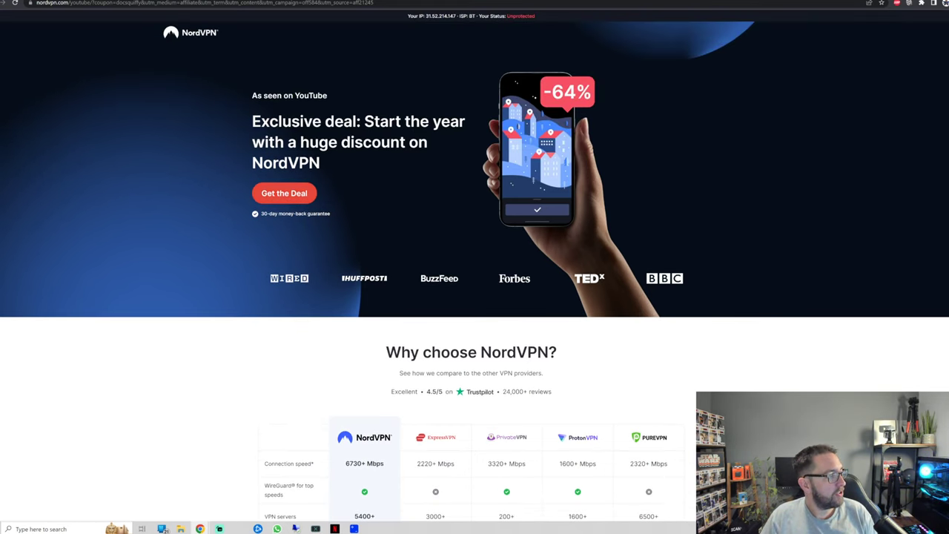
{"action": "left_click", "coordinate": [283, 194]}
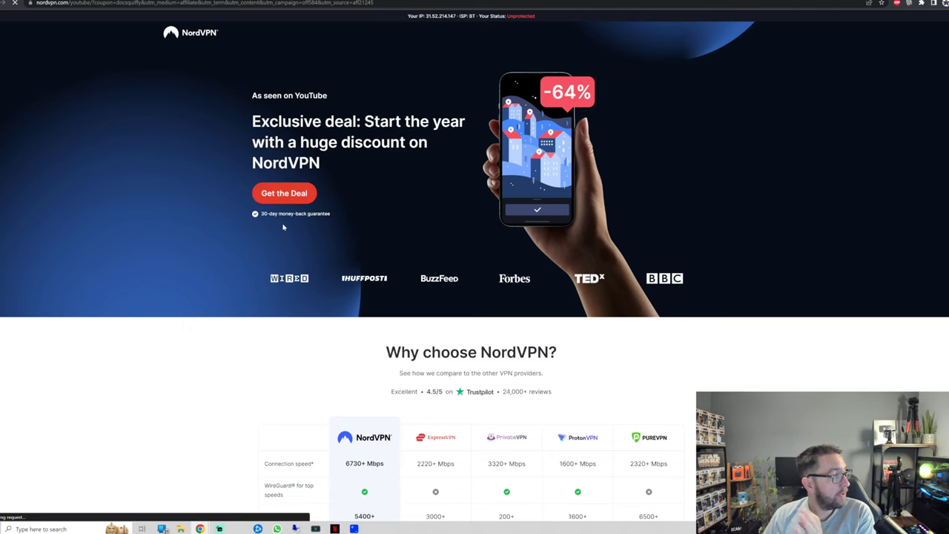